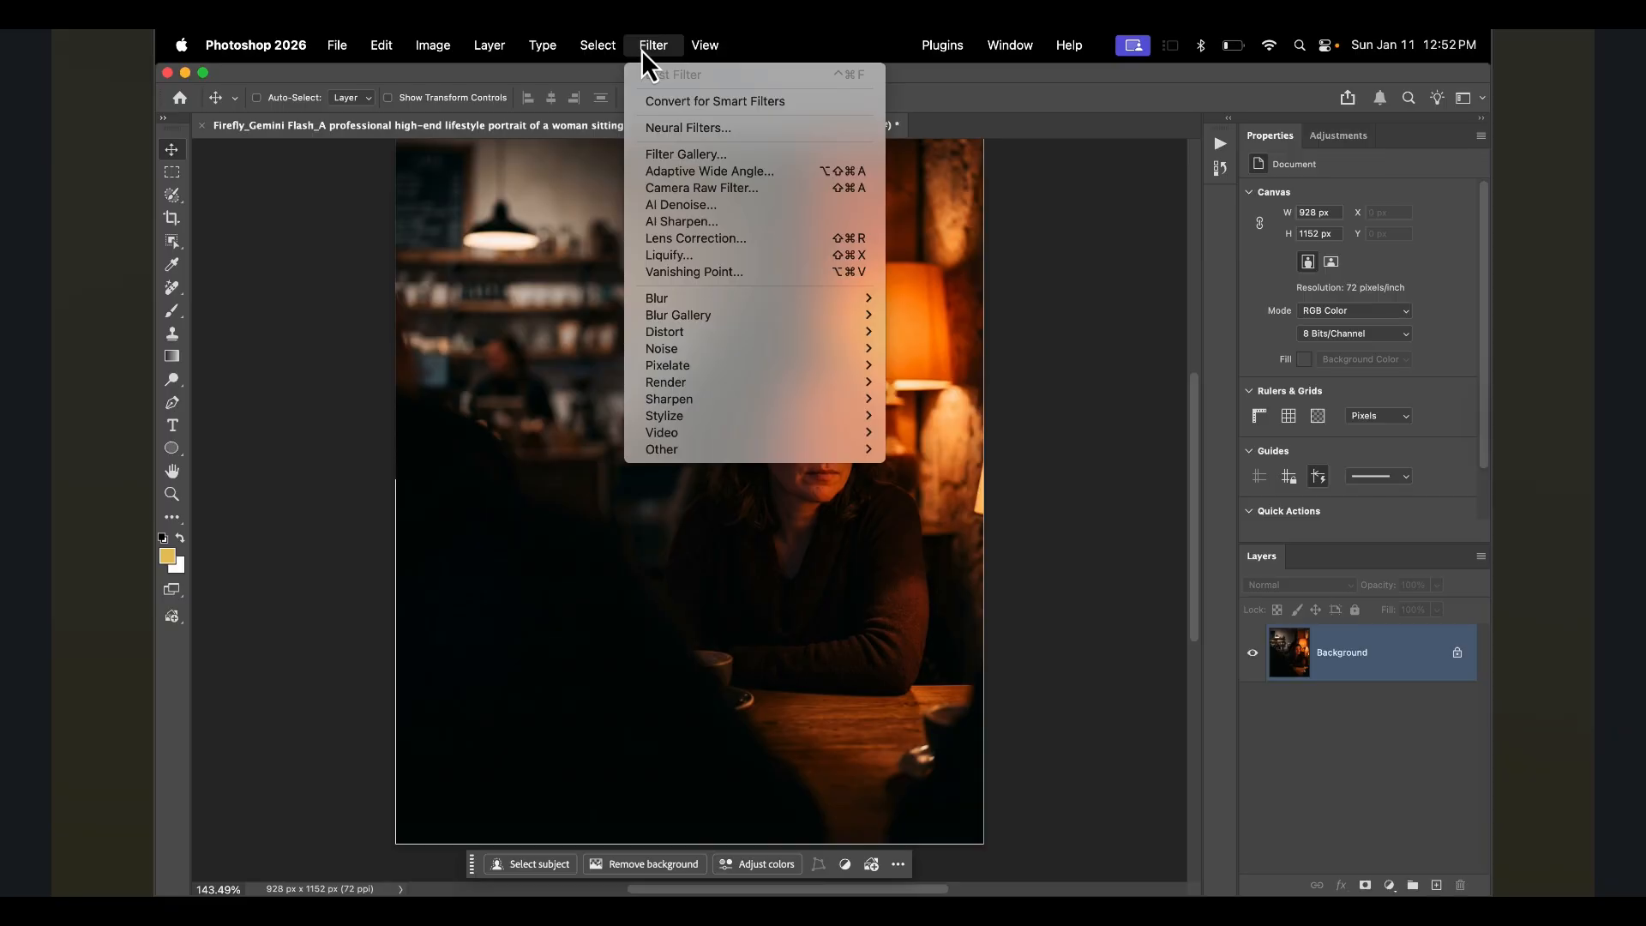
left_click(686, 193)
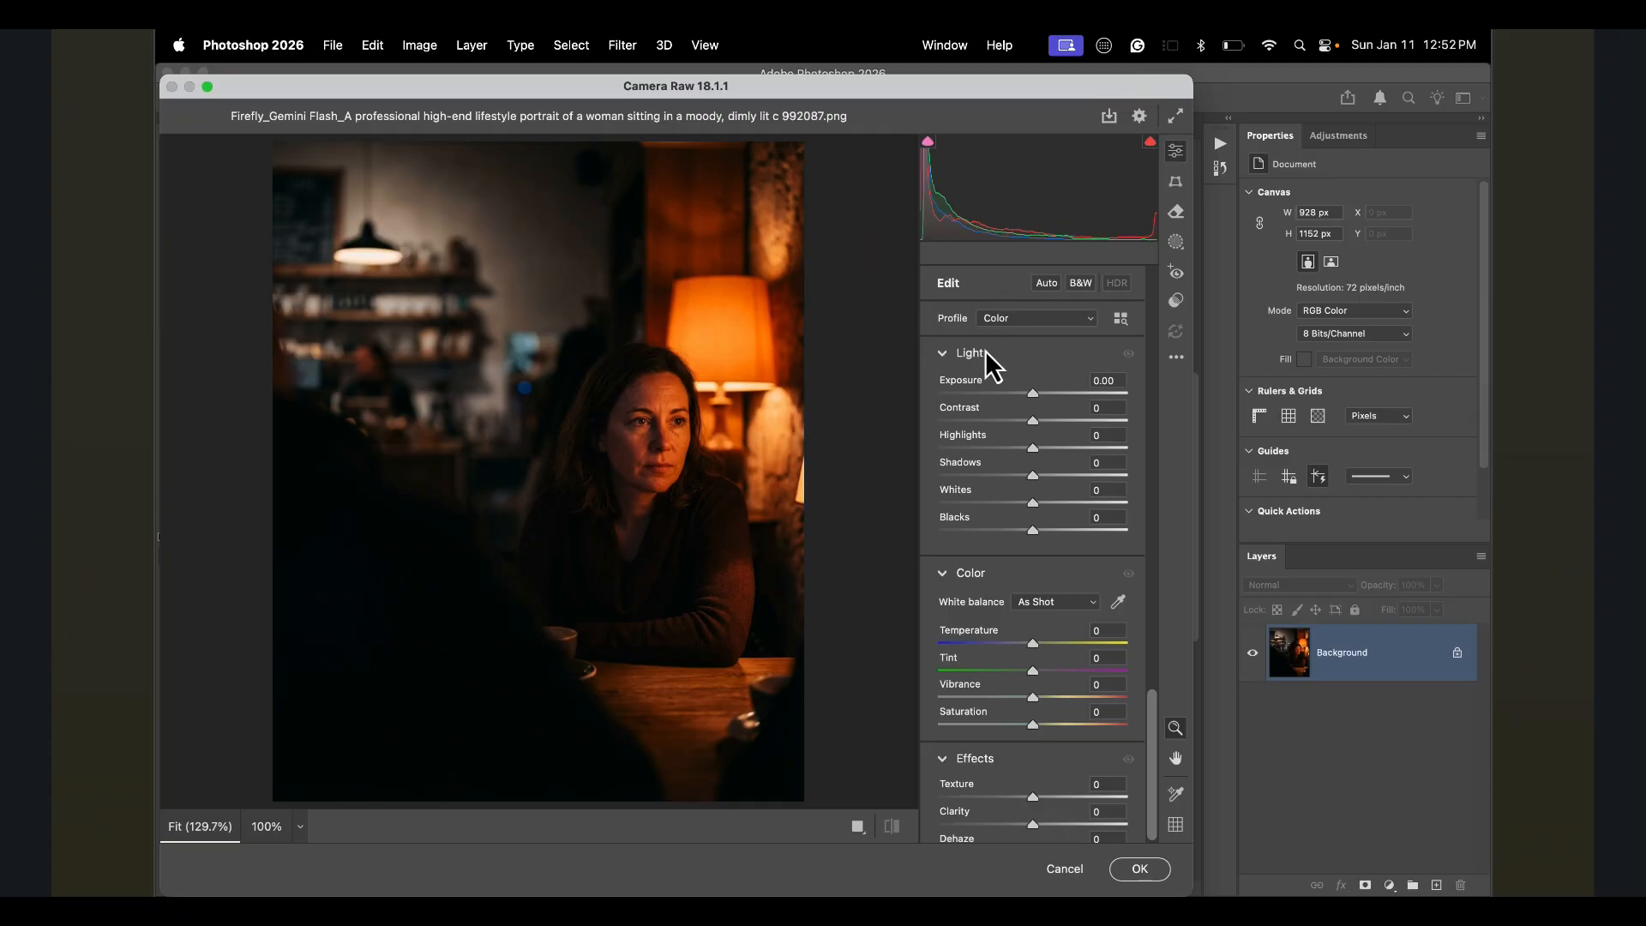
left_click_drag(1033, 393, 1039, 433)
mouse_move(1035, 644)
left_mouse_down()
mouse_move(1085, 645)
mouse_move(1047, 653)
left_mouse_up()
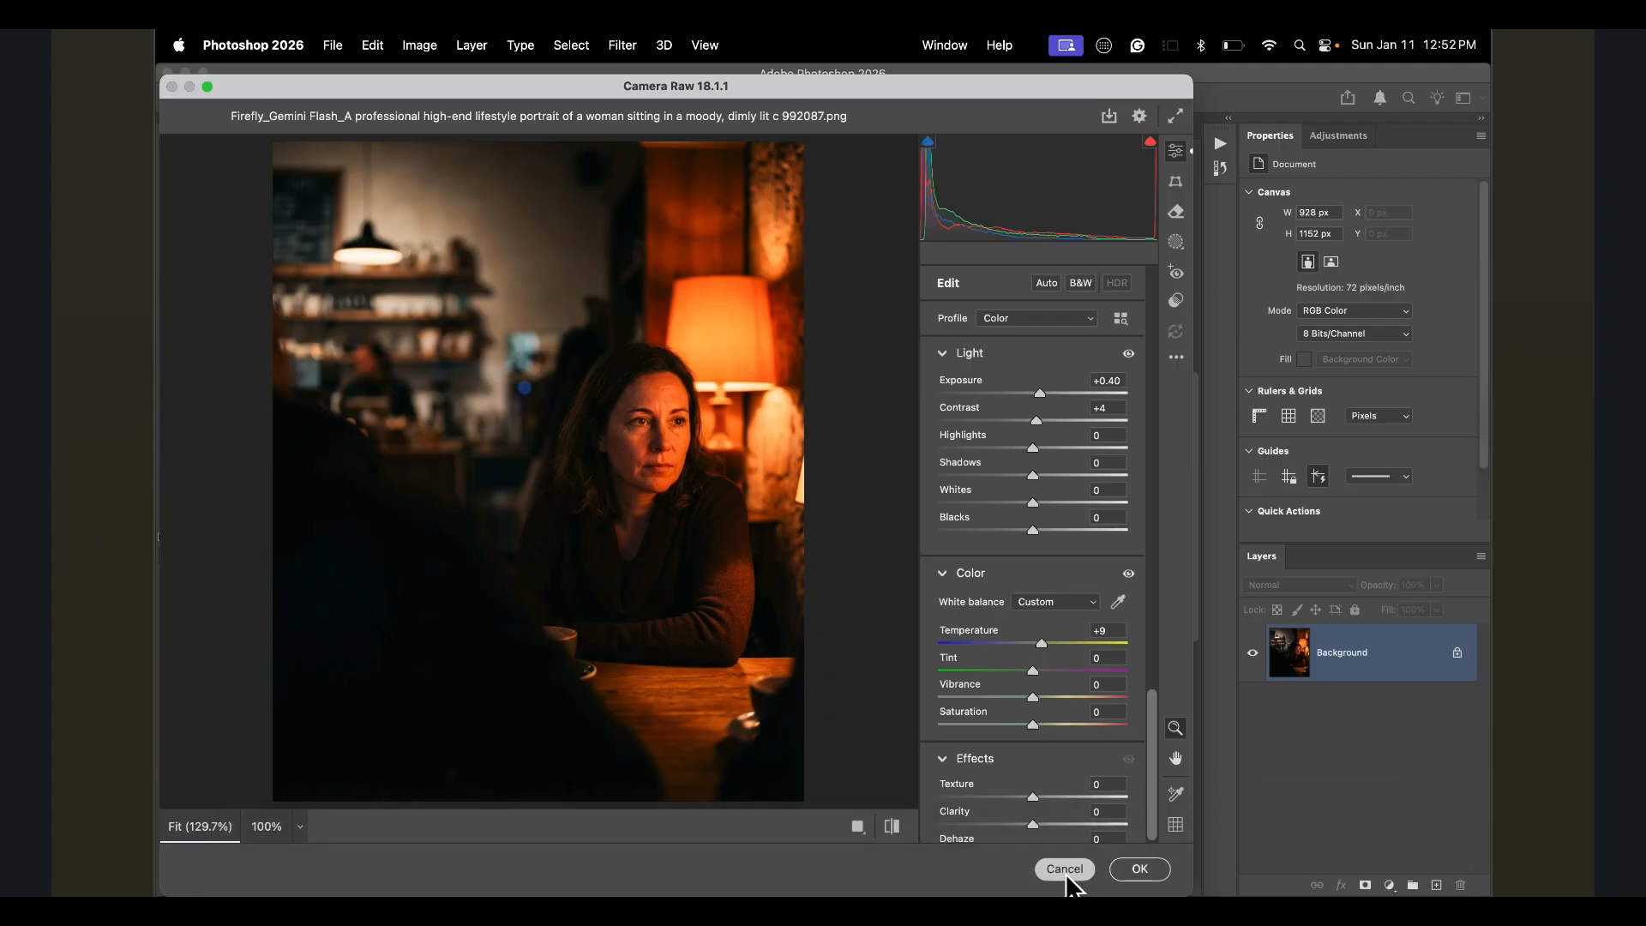
left_click(1065, 868)
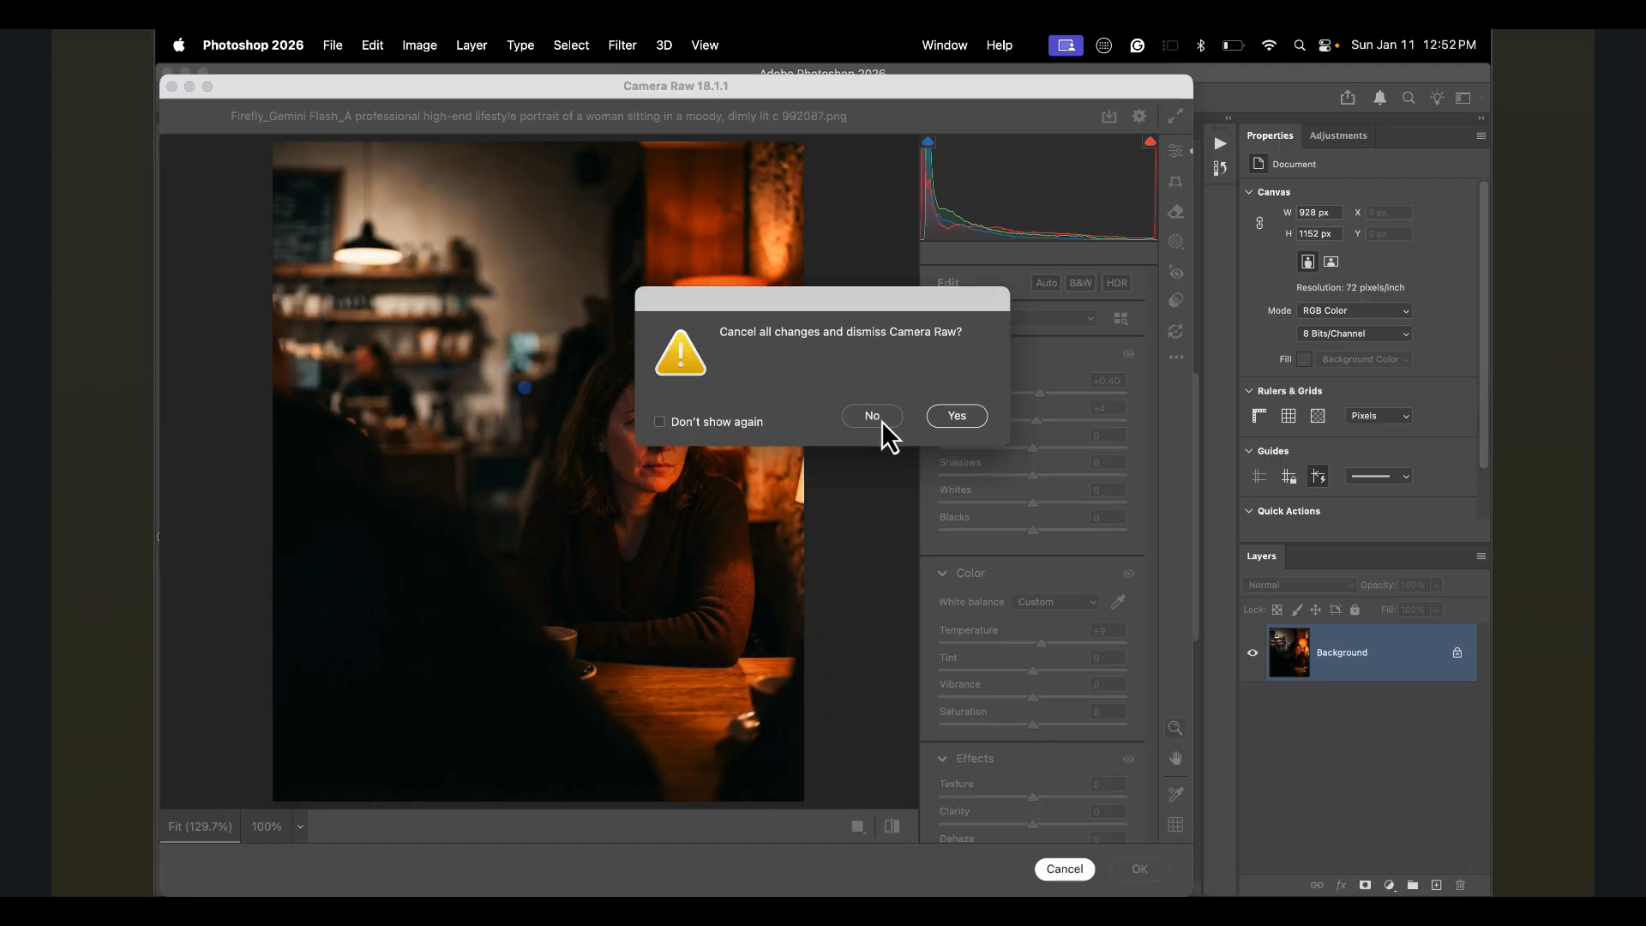
left_click(952, 417)
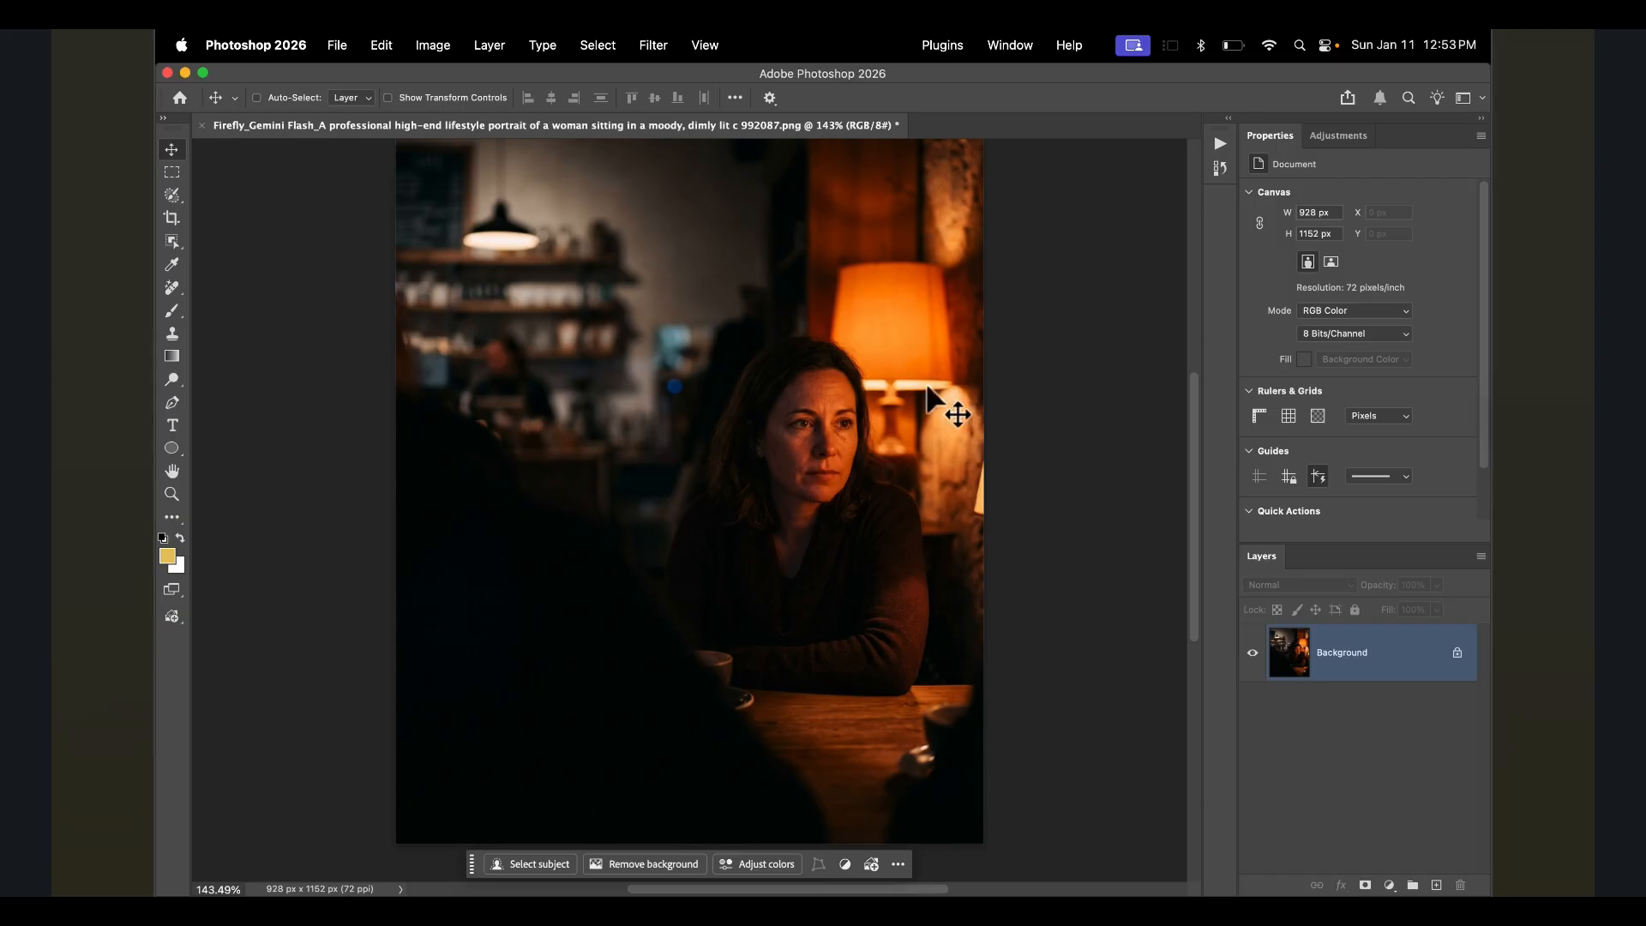
- Add a Color and vibrance adjustment layer and set its temperature to -57
left_click(1354, 136)
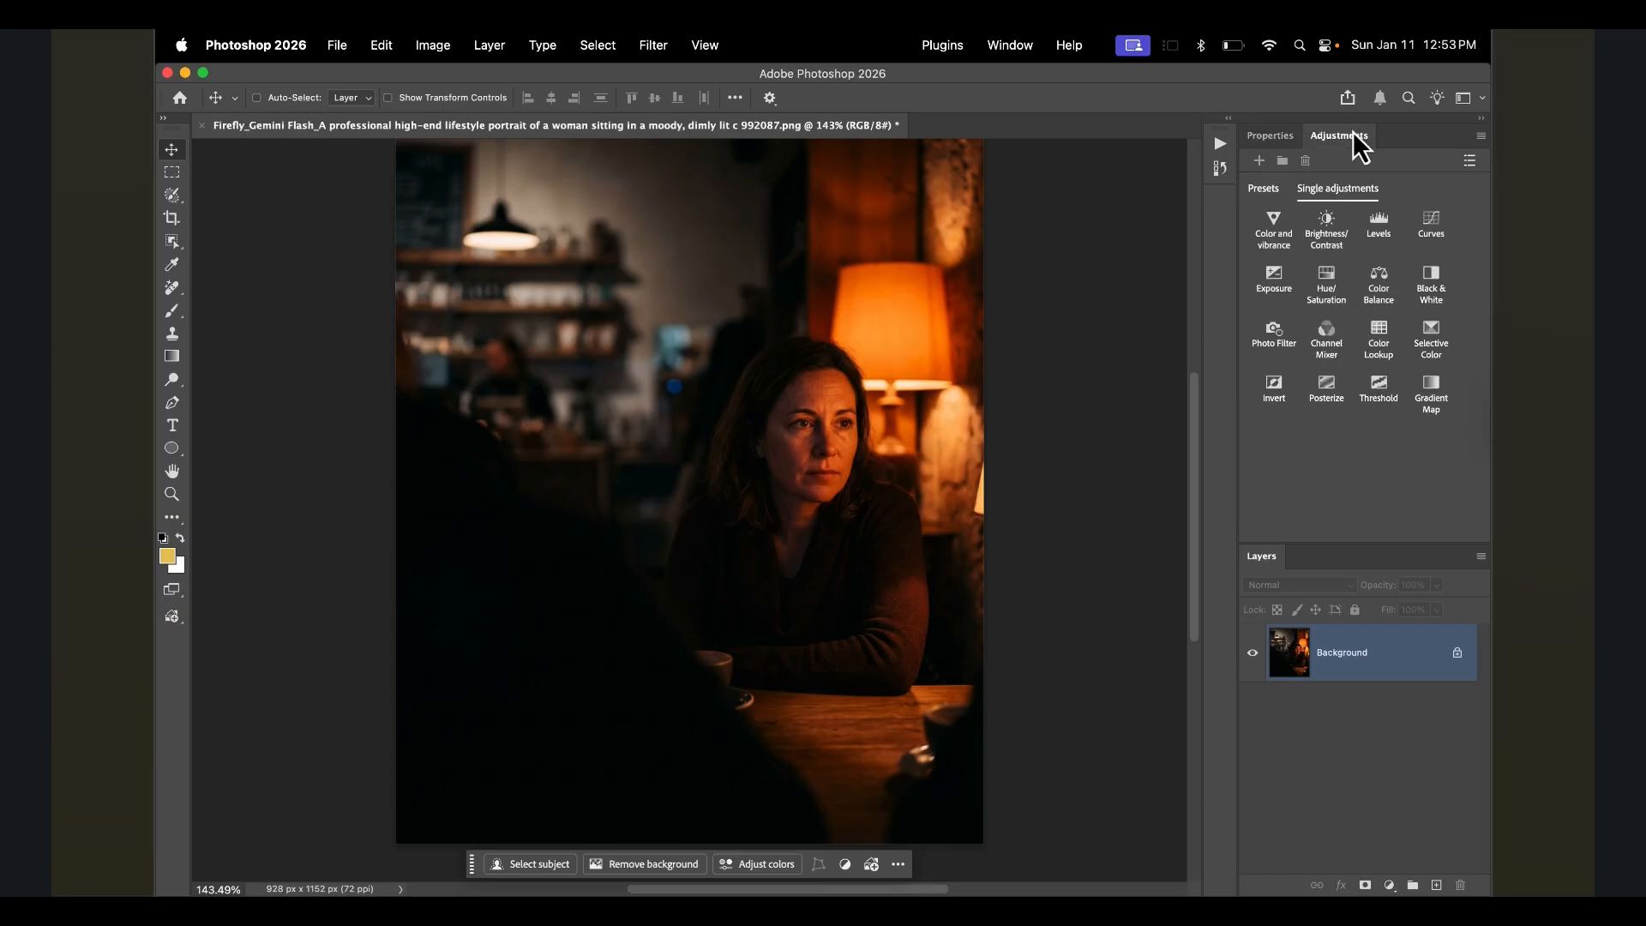
left_click(1273, 226)
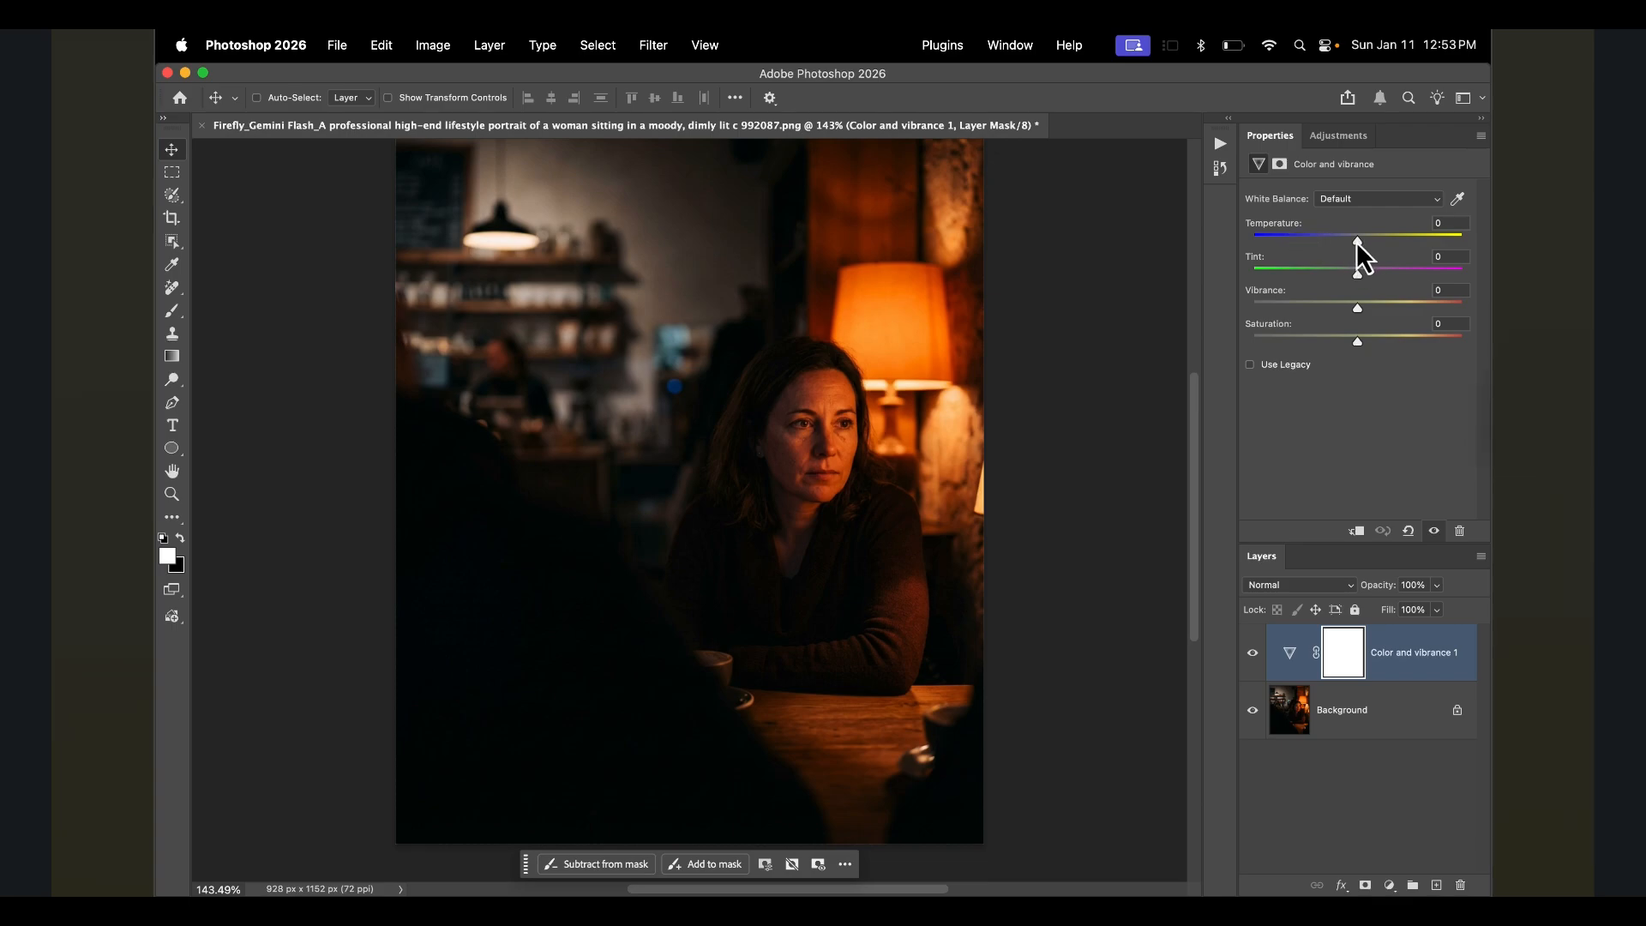
left_click_drag(1356, 241, 1355, 241)
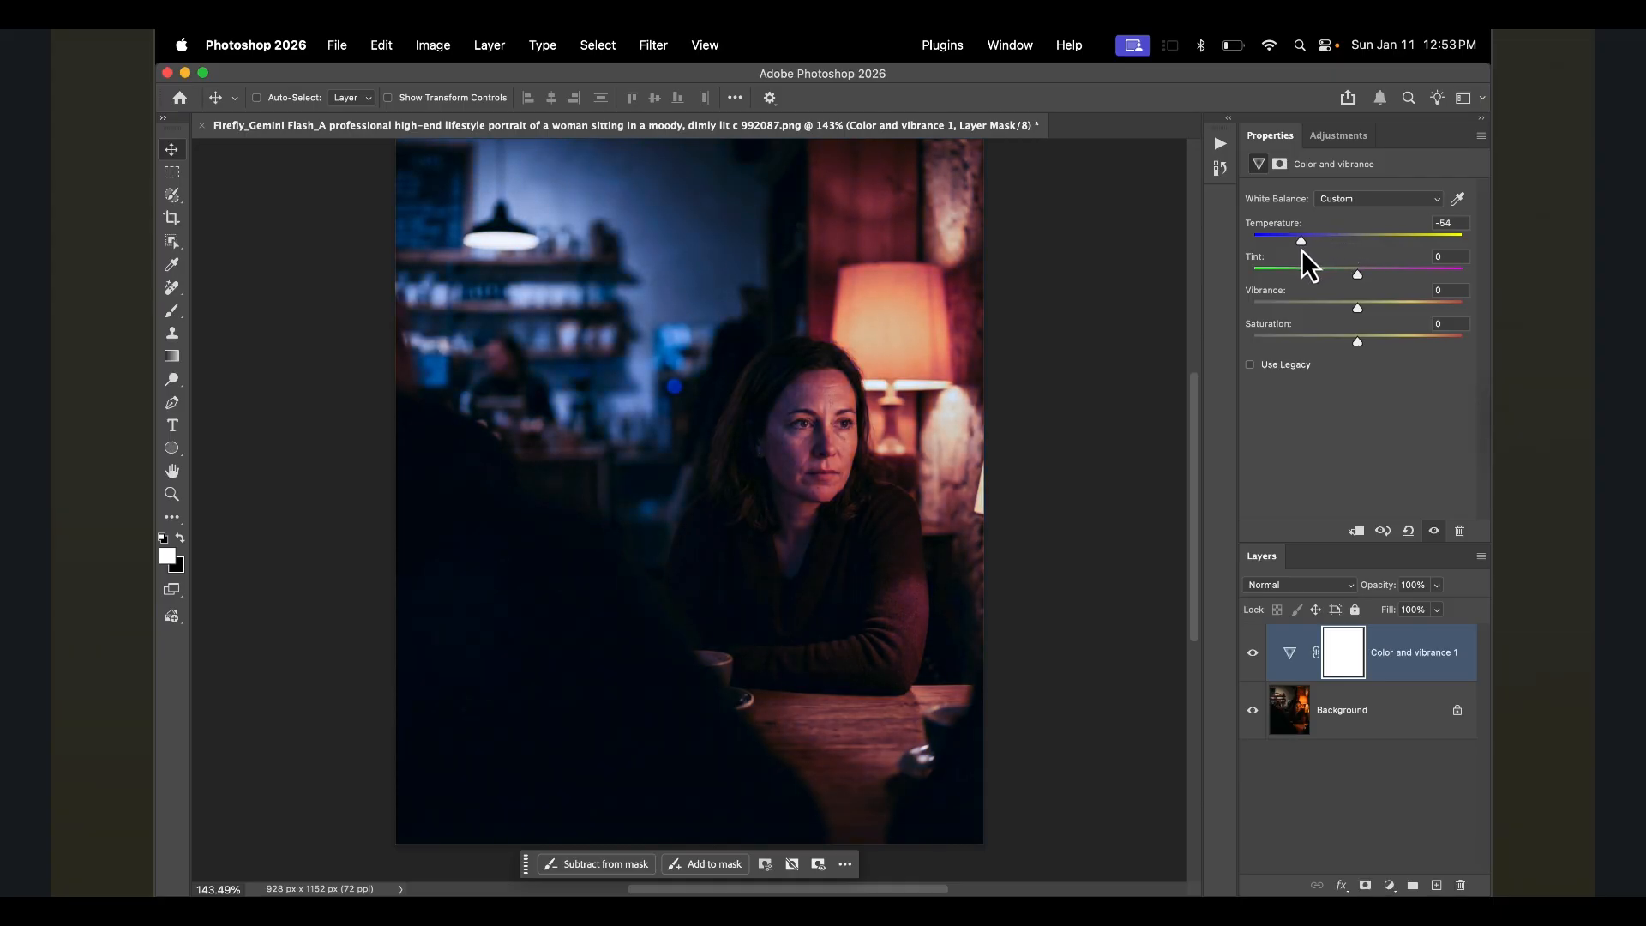
left_click_drag(1302, 250, 1240, 251)
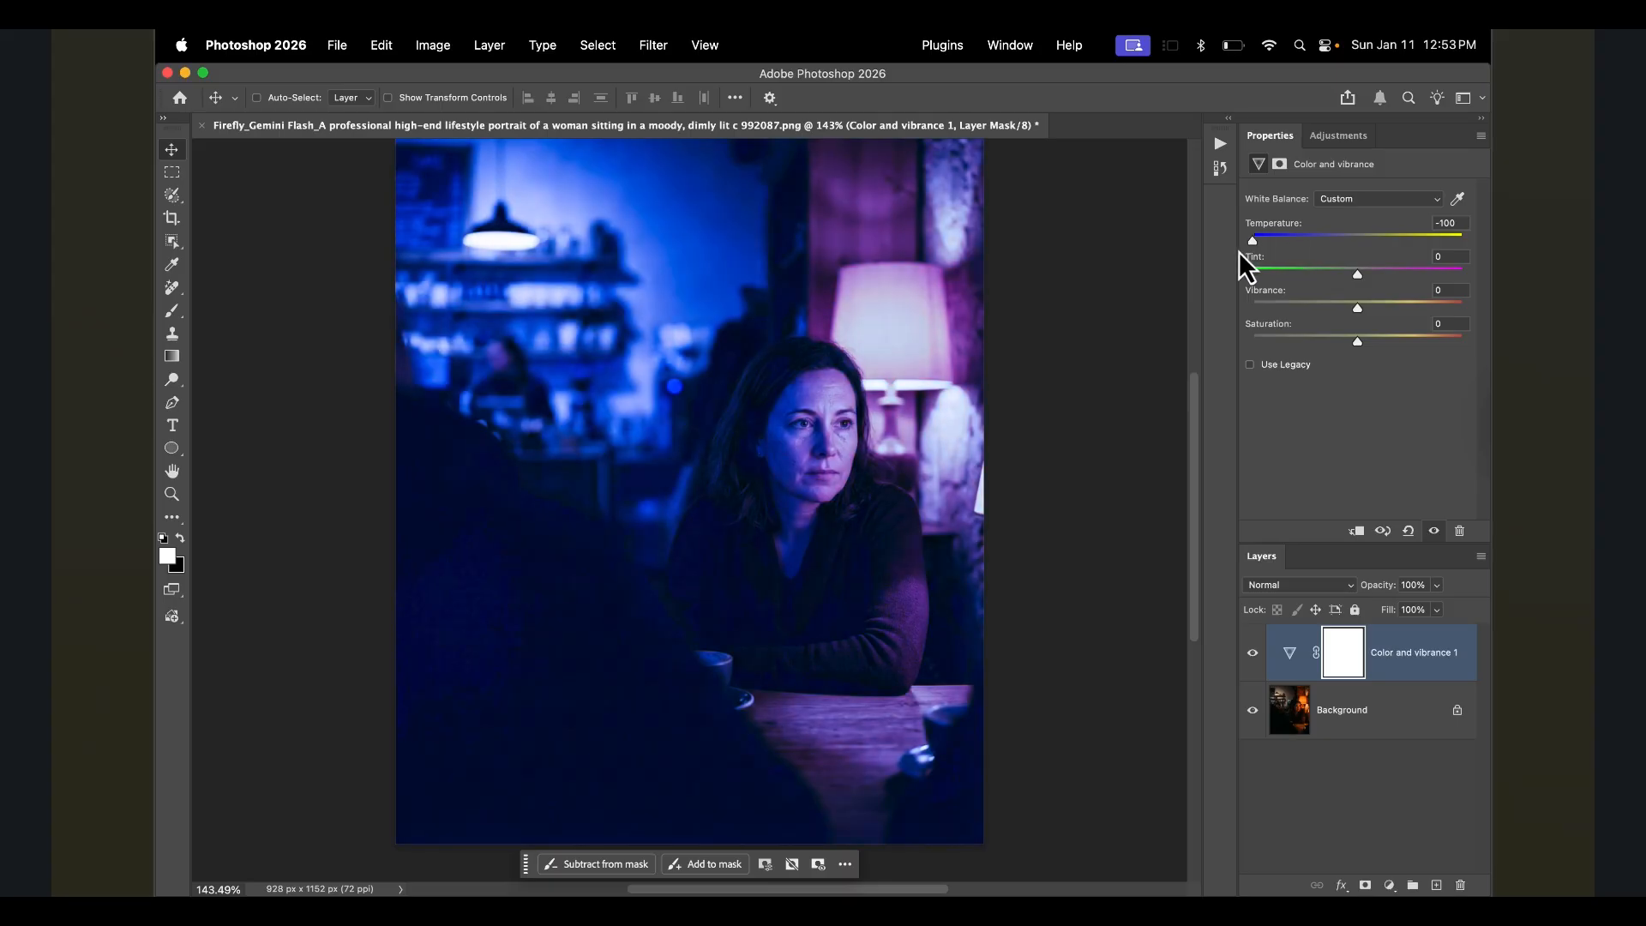
left_click_drag(1240, 252, 1297, 251)
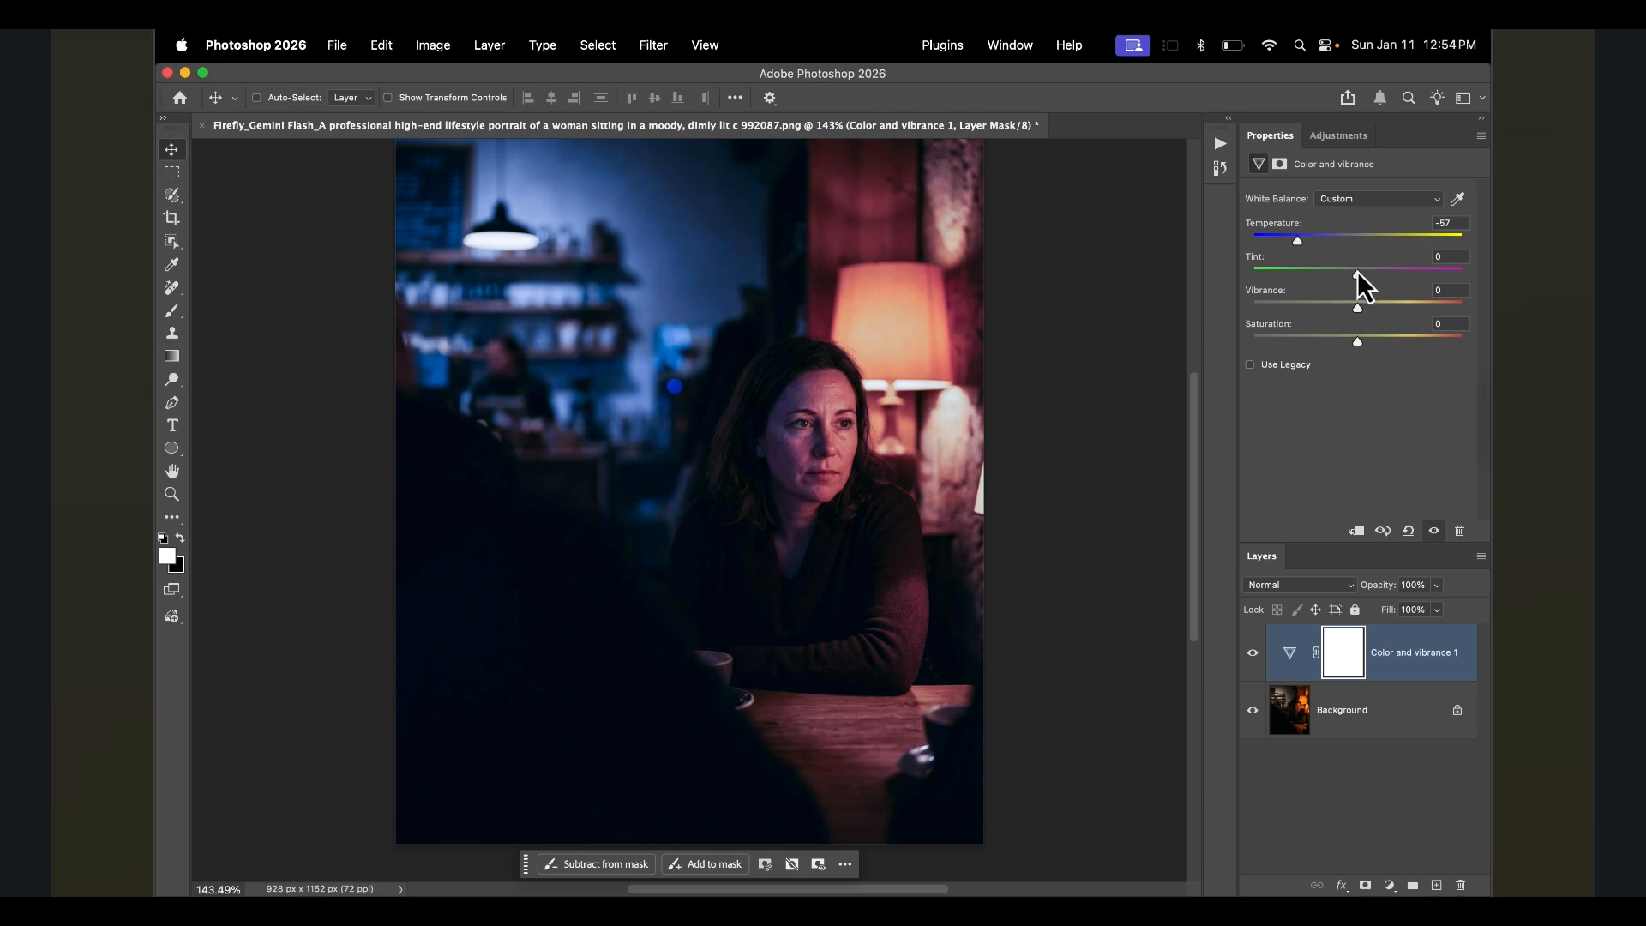
- Set the tint to -34 and raise the vibrance, undoing a trial saturation change
mouse_move(1346, 271)
left_mouse_down()
mouse_move(1250, 273)
mouse_move(1474, 290)
mouse_move(1340, 280)
left_mouse_up()
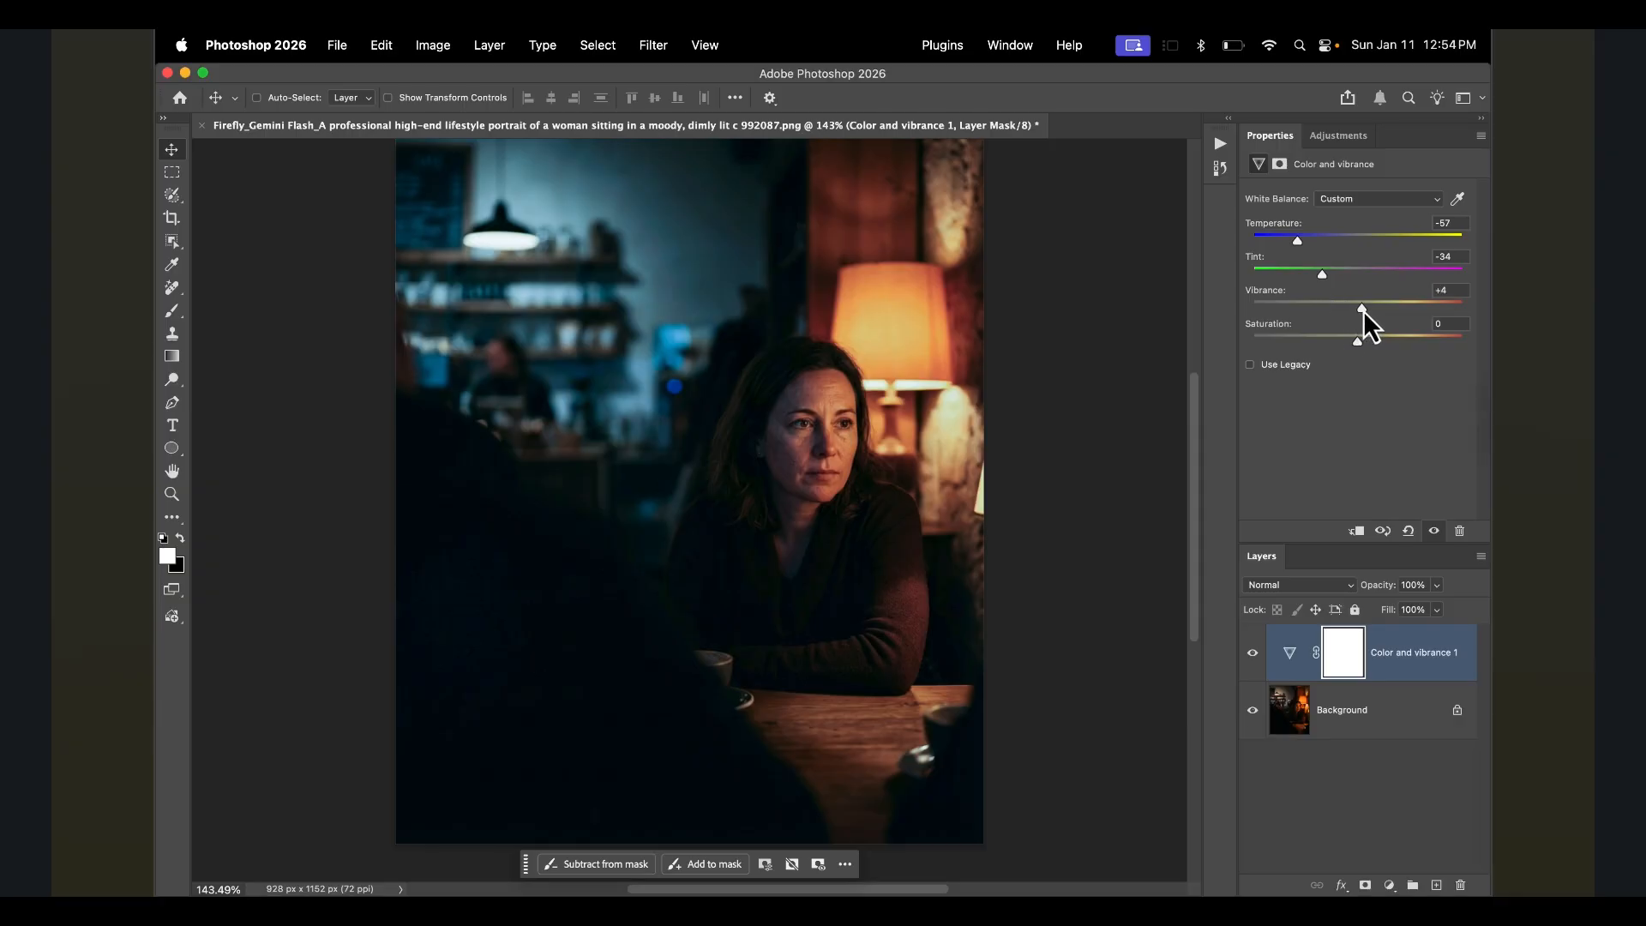
left_click_drag(1362, 306, 1392, 331)
mouse_move(1383, 307)
left_mouse_down()
mouse_move(1224, 305)
mouse_move(1380, 306)
mouse_move(1376, 328)
left_mouse_up()
left_click_drag(1374, 316, 1390, 312)
mouse_move(1358, 341)
left_mouse_down()
mouse_move(1474, 344)
mouse_move(1236, 352)
mouse_move(1360, 367)
mouse_move(1346, 364)
left_mouse_up()
key("super+z")
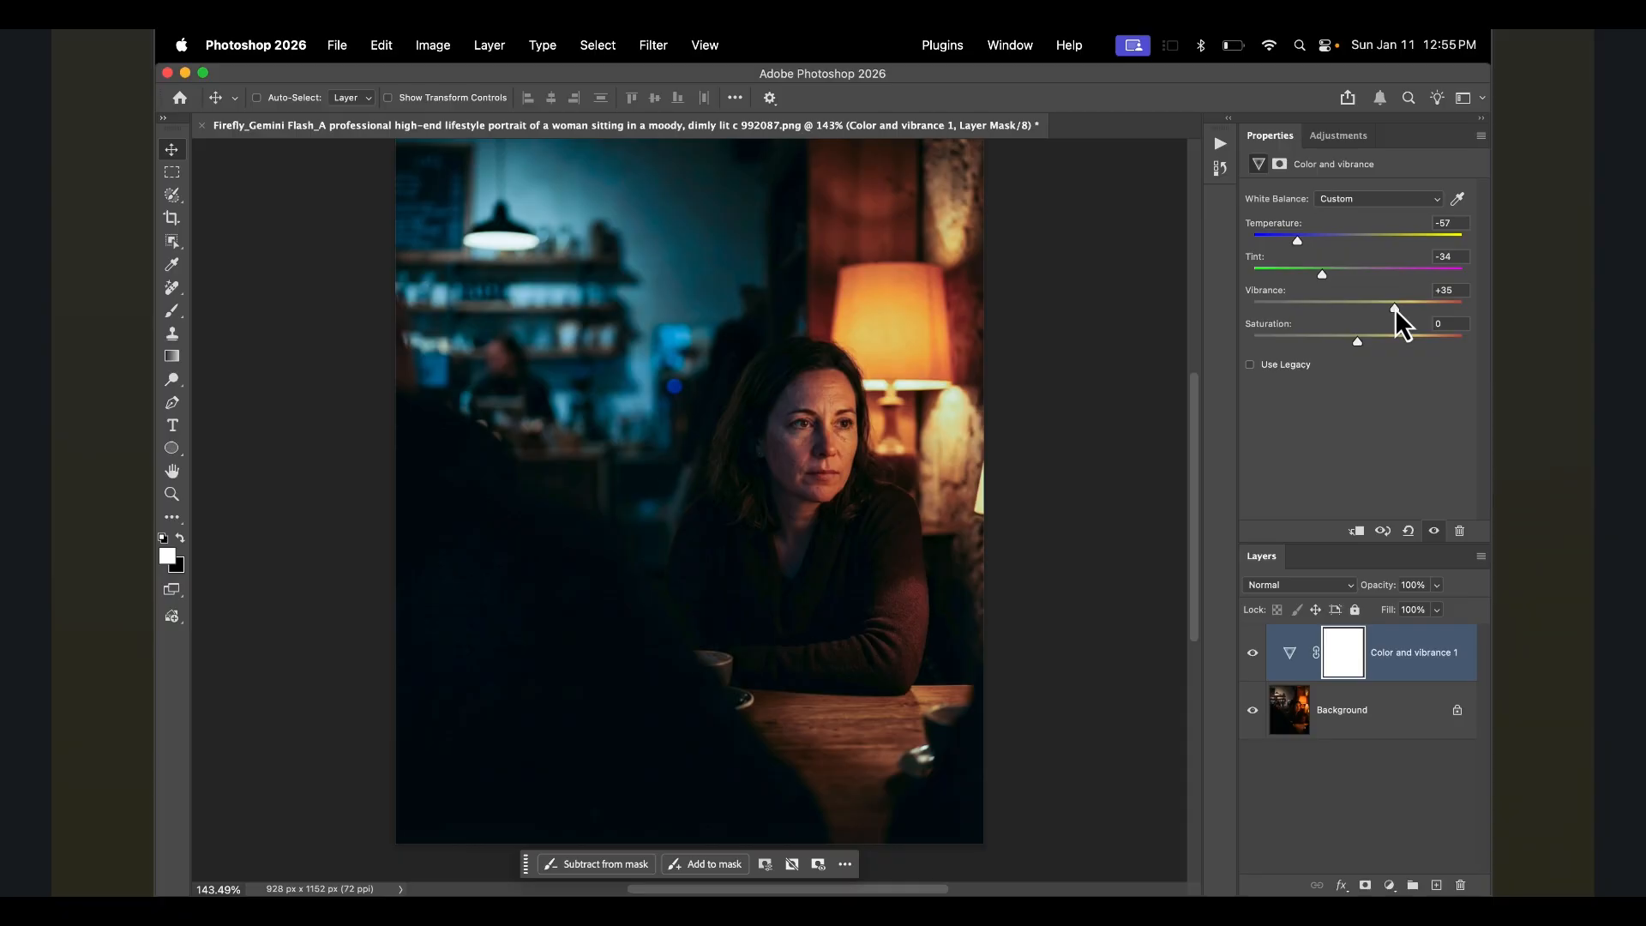
- Add a Selective Color adjustment layer and adjust Reds, lowering magenta to -16 and raising yellow
left_click(1334, 137)
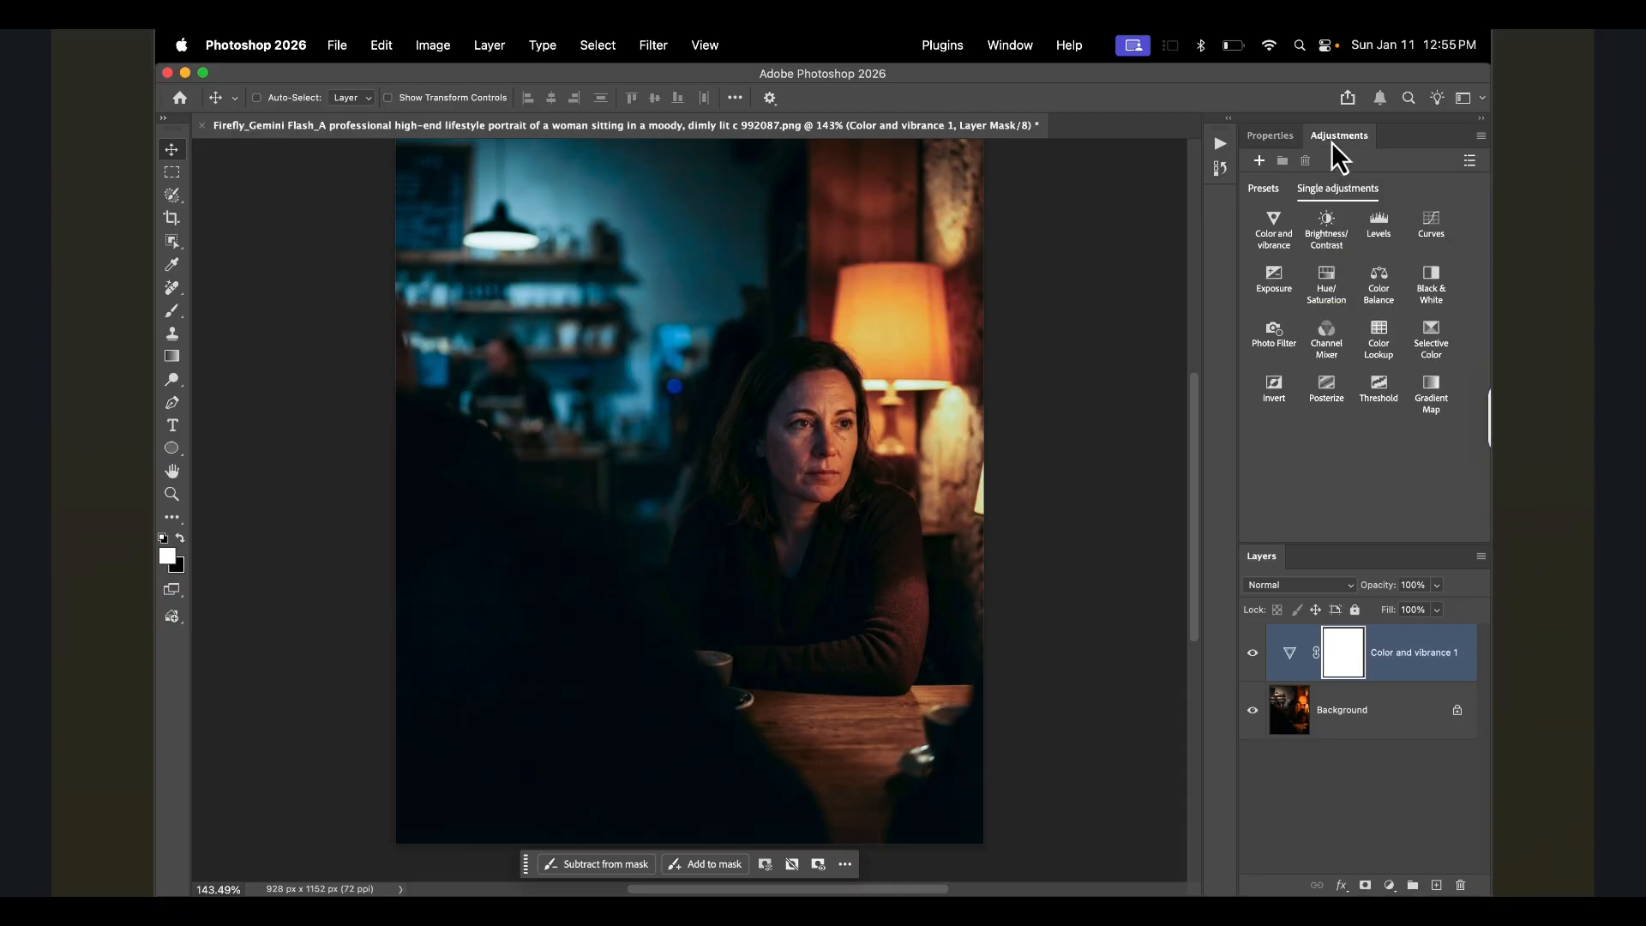
left_click(1432, 347)
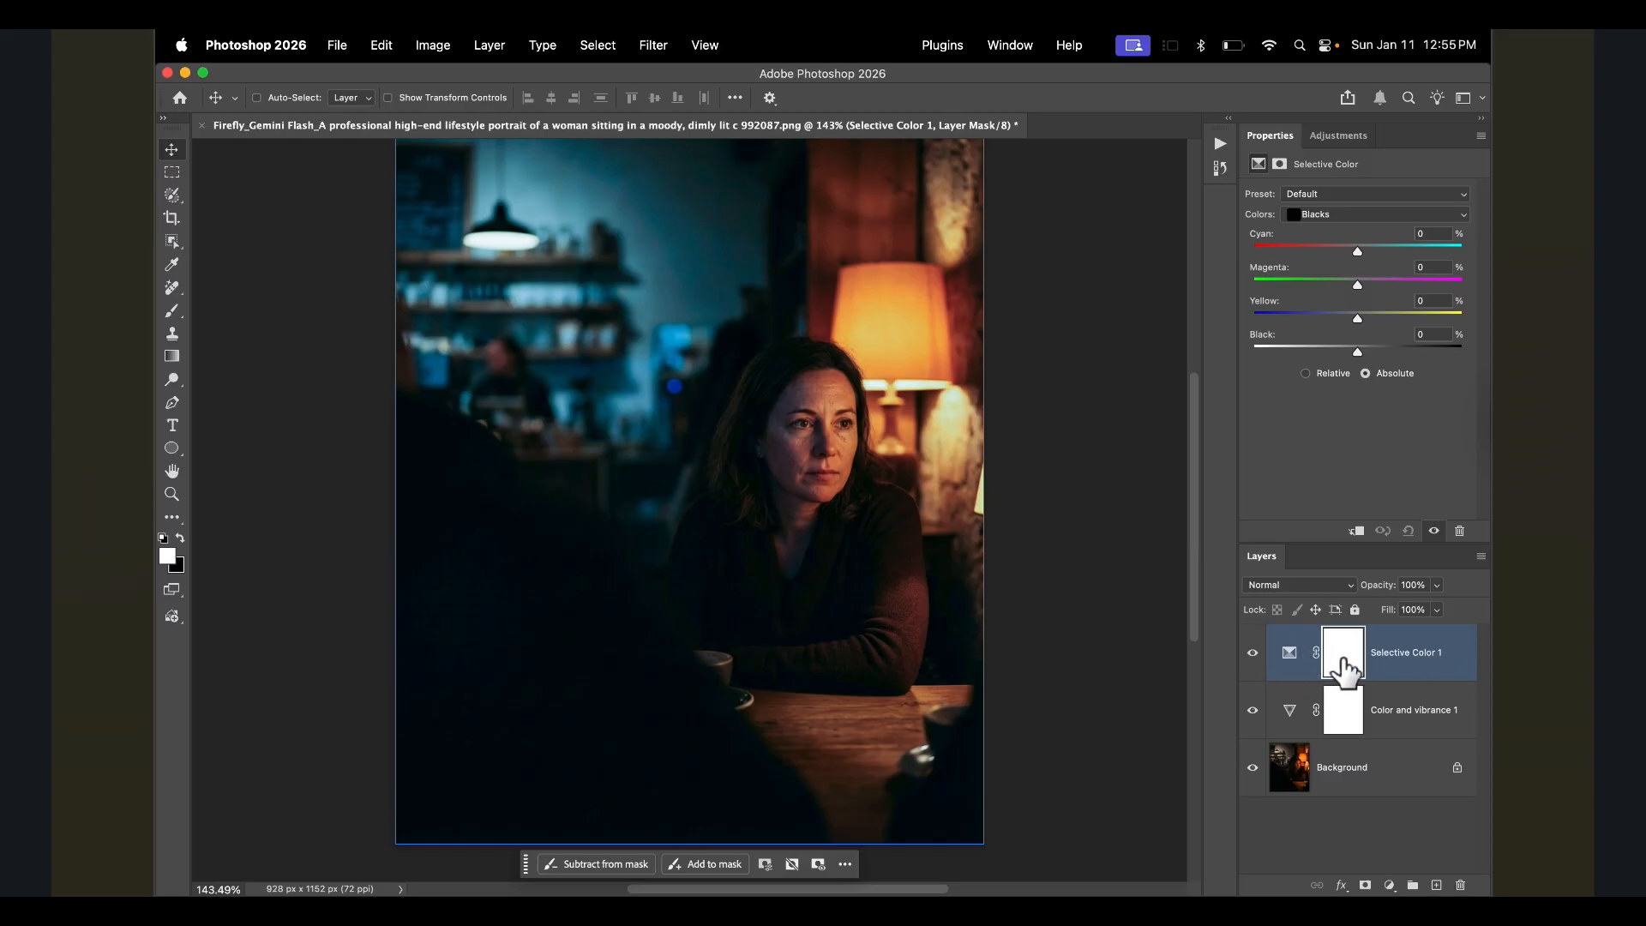
left_click(1349, 216)
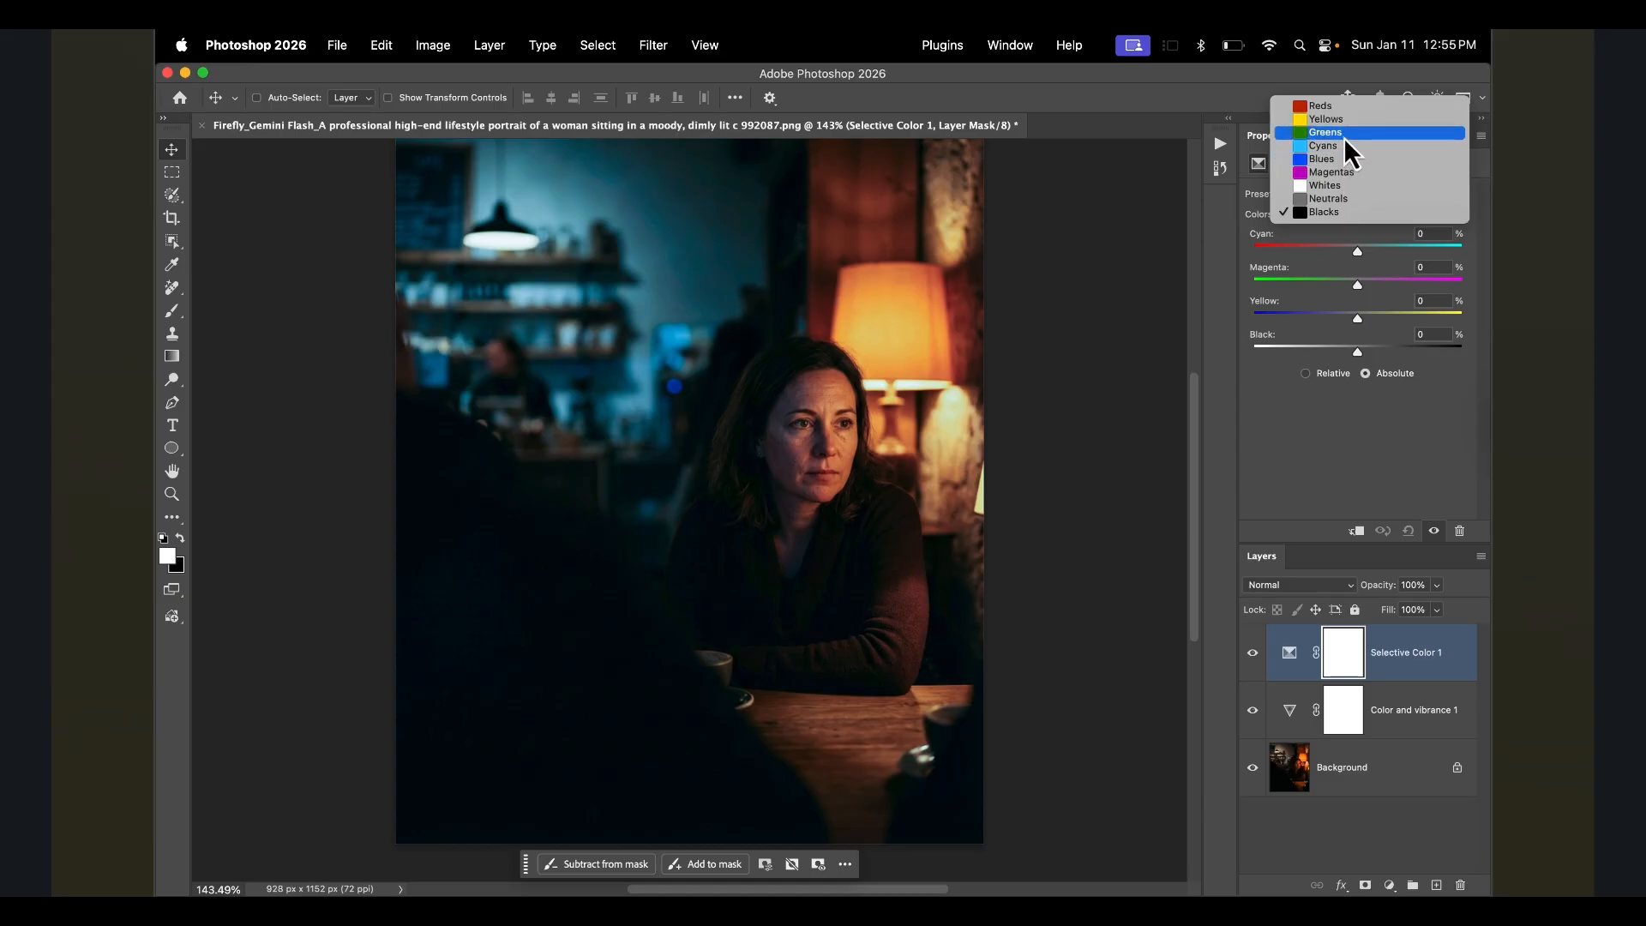
left_click(1338, 107)
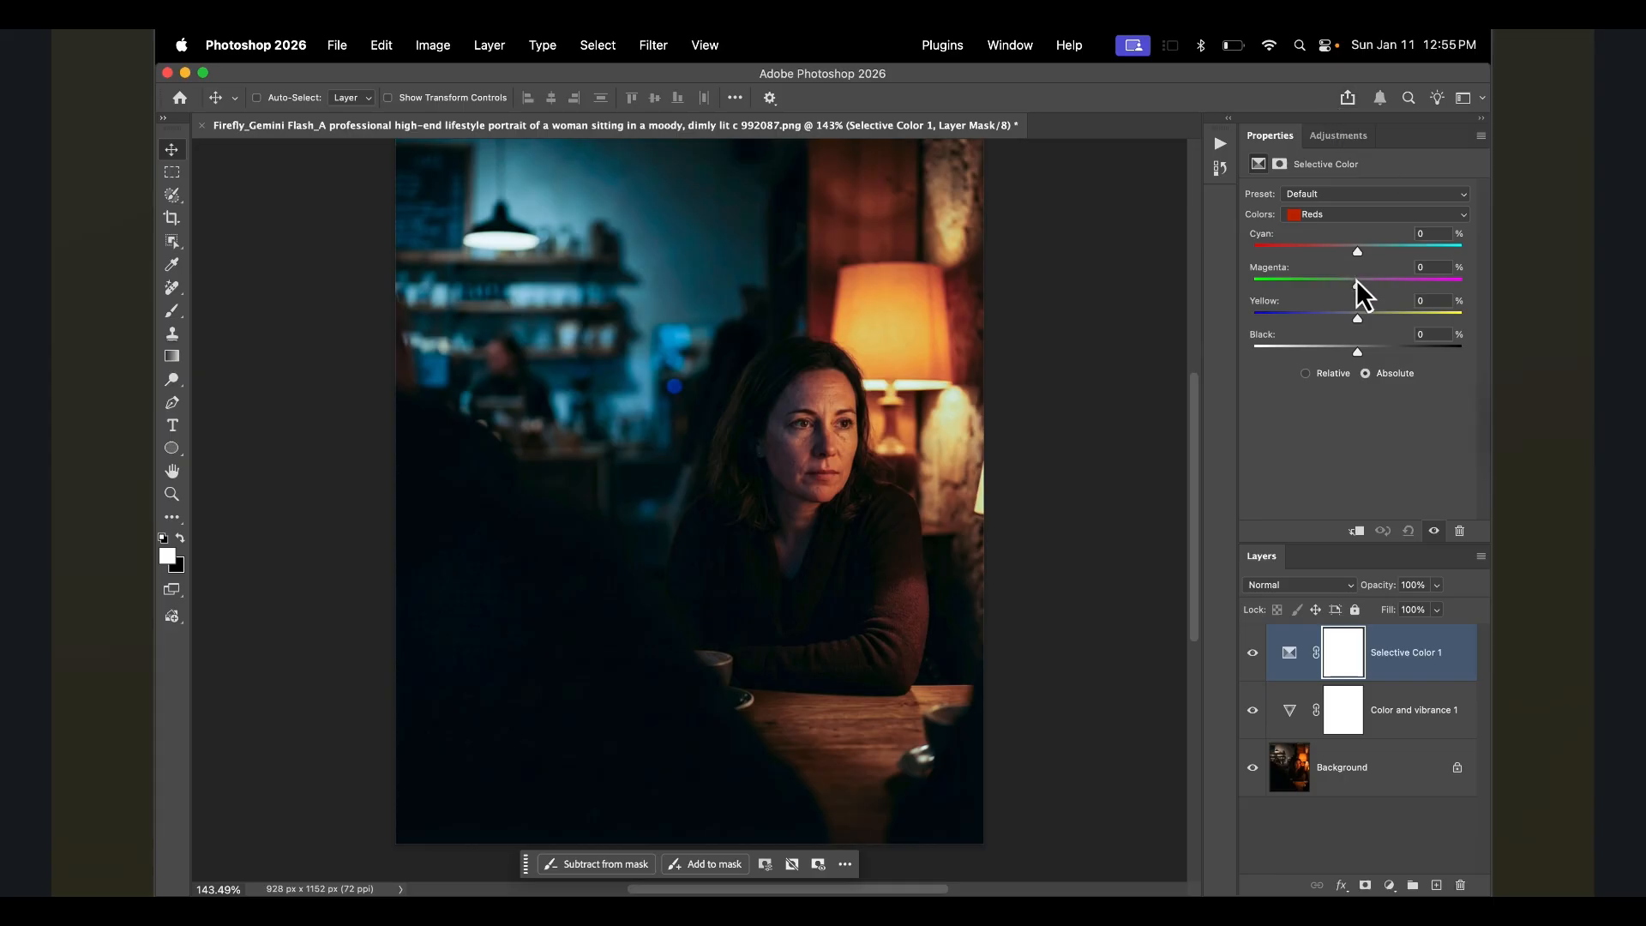
mouse_move(1357, 285)
left_mouse_down()
mouse_move(1265, 283)
mouse_move(1425, 295)
mouse_move(1342, 295)
left_mouse_up()
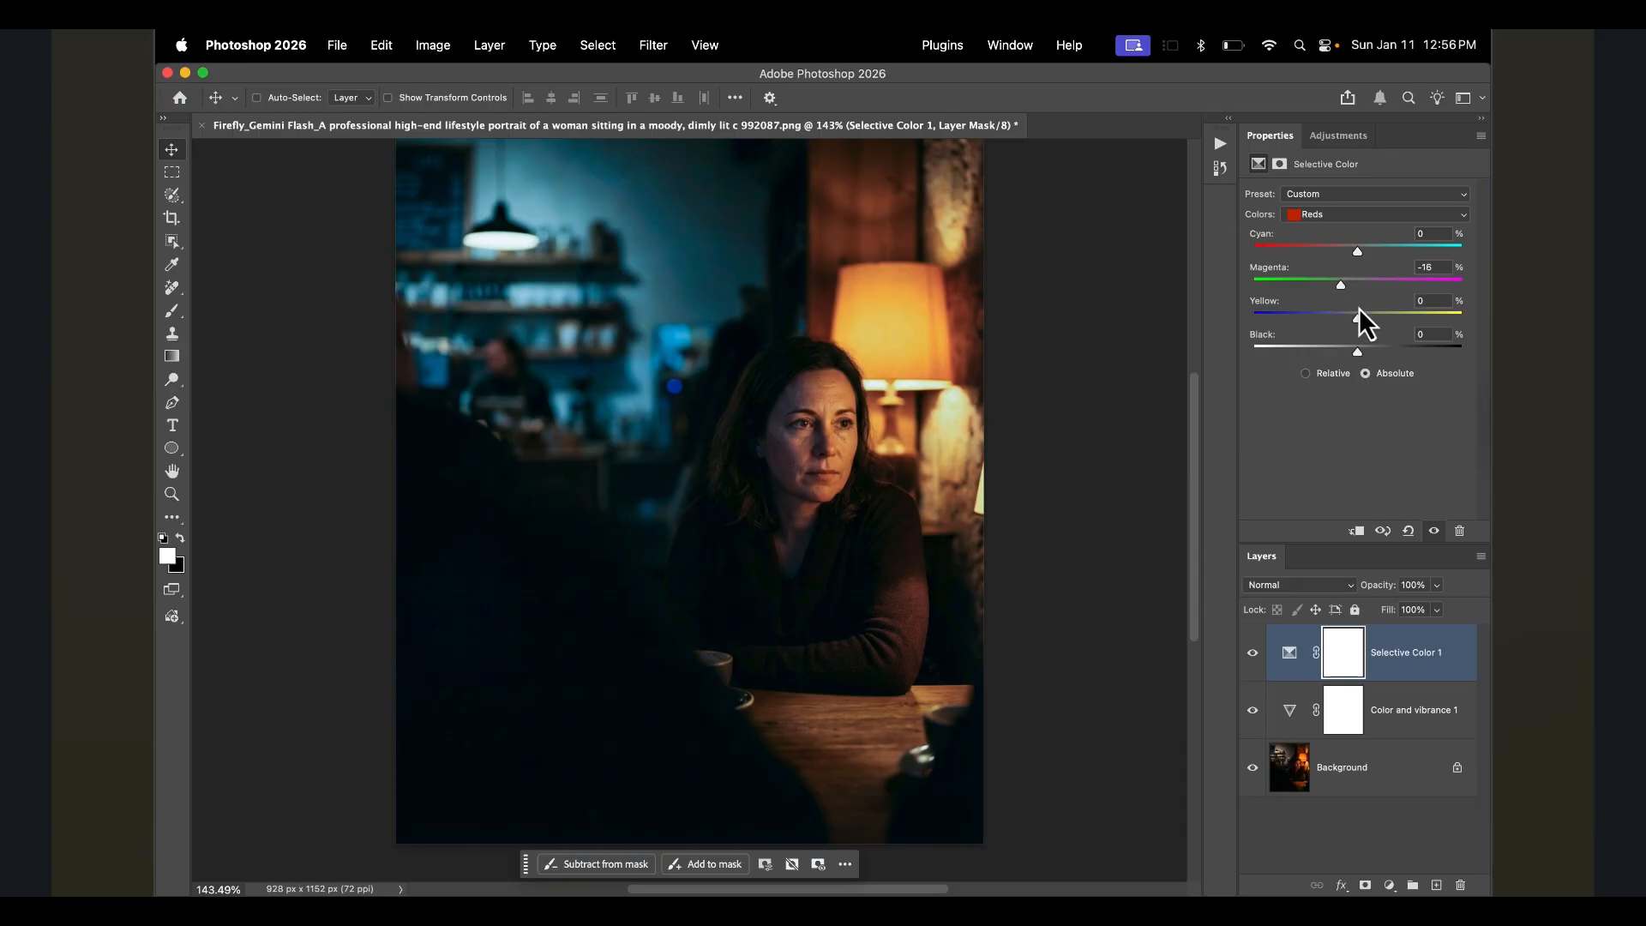
left_click_drag(1358, 321, 1380, 317)
left_click_drag(1341, 285, 1366, 317)
- Switch the Selective Color target to Neutrals, raise cyan and set yellow to -16
left_click(1345, 218)
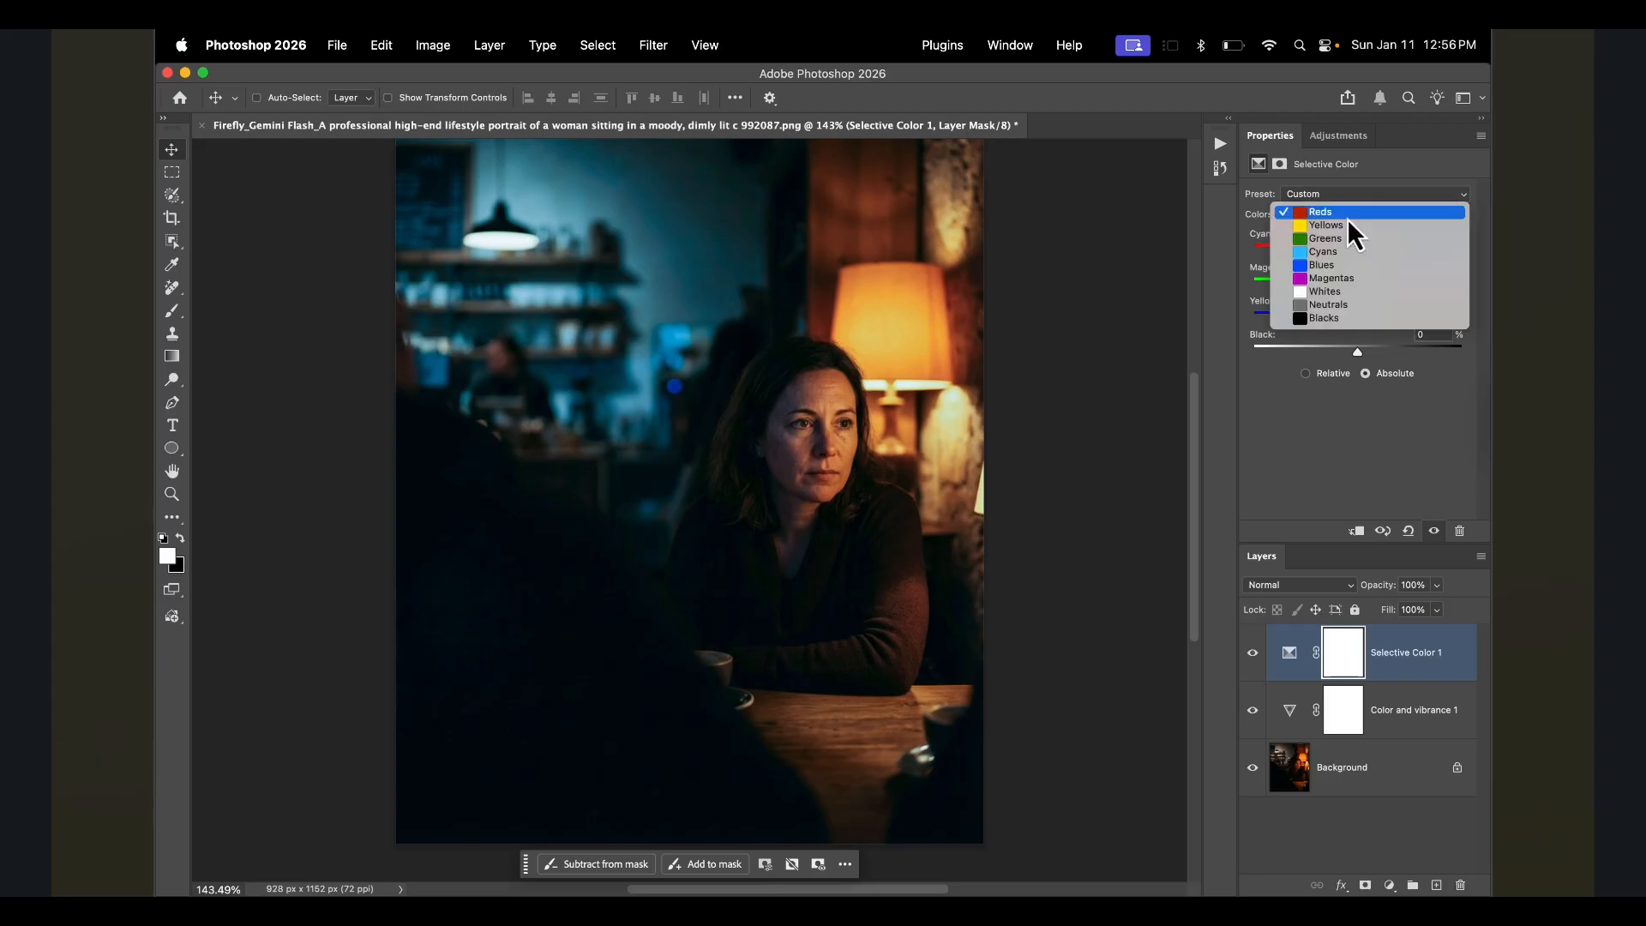
left_click(1340, 307)
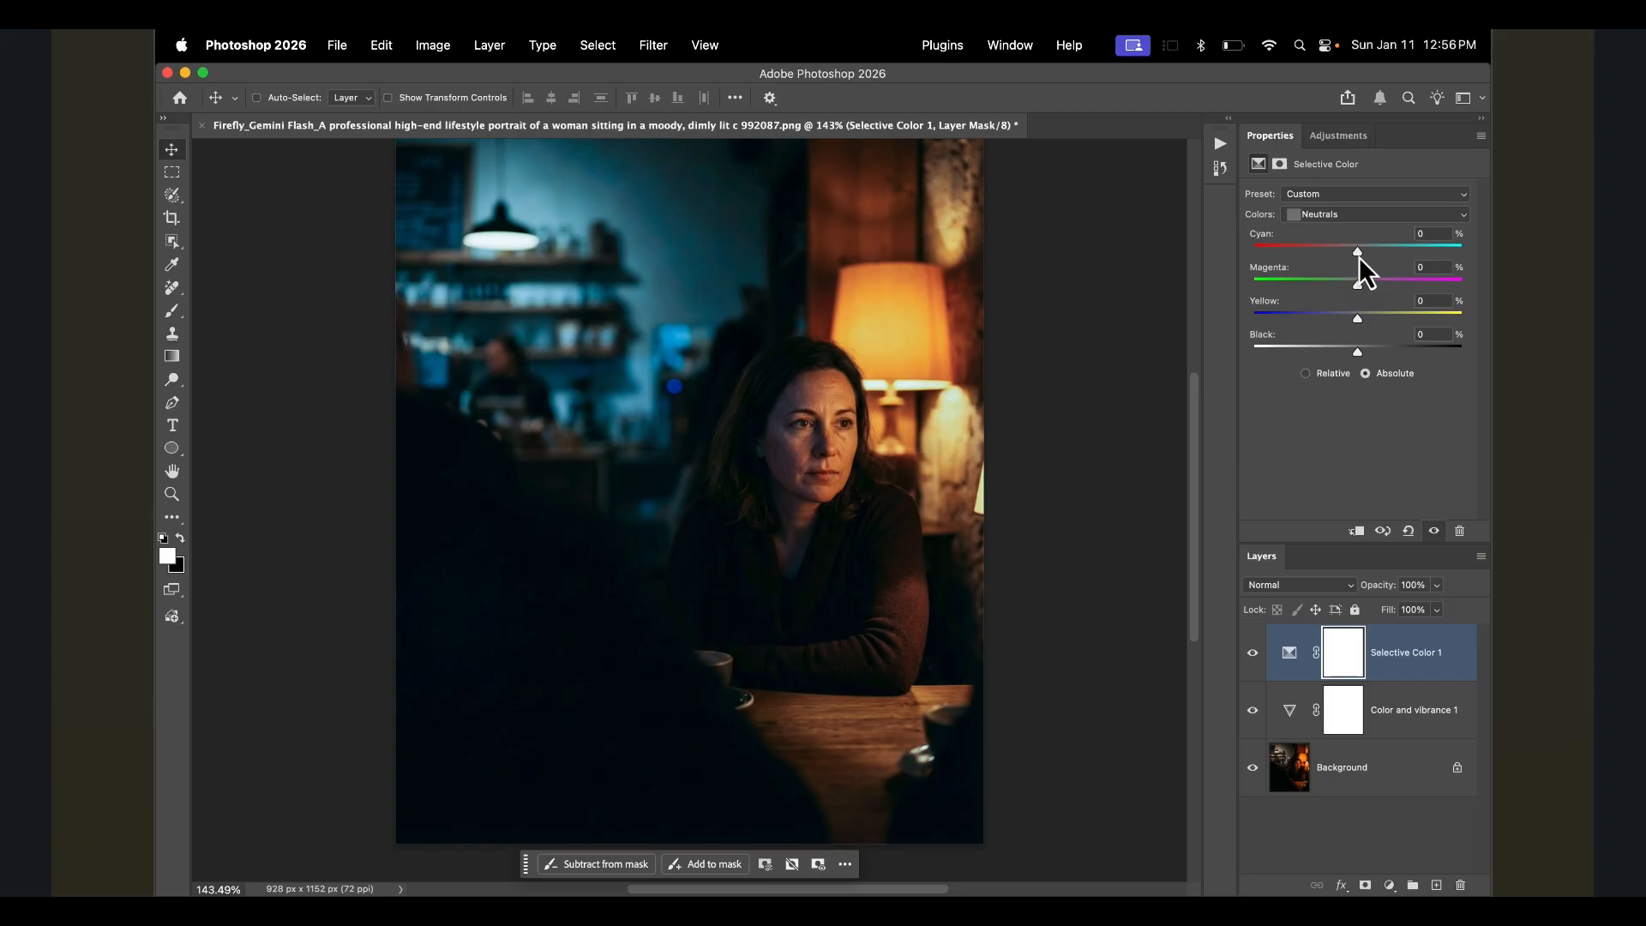
left_click_drag(1357, 252, 1368, 250)
left_click_drag(1356, 317, 1345, 316)
- Switch the Selective Color target to Blacks, set cyan to +15 and adjust yellow
left_click(1334, 216)
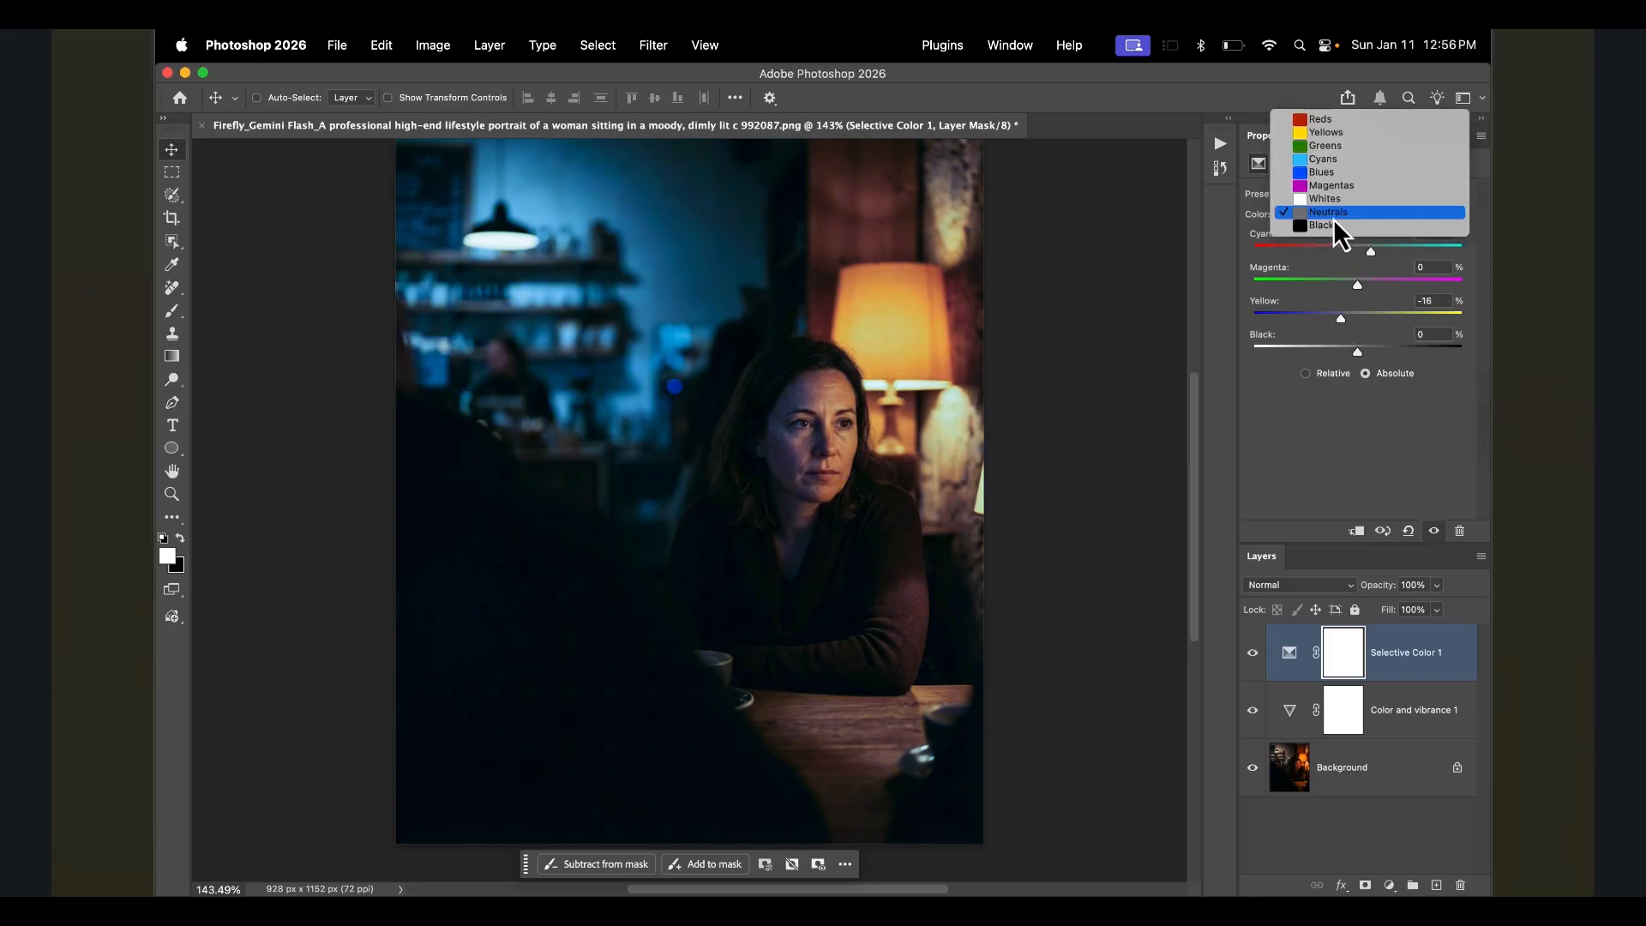
left_click(1330, 229)
left_click(1359, 251)
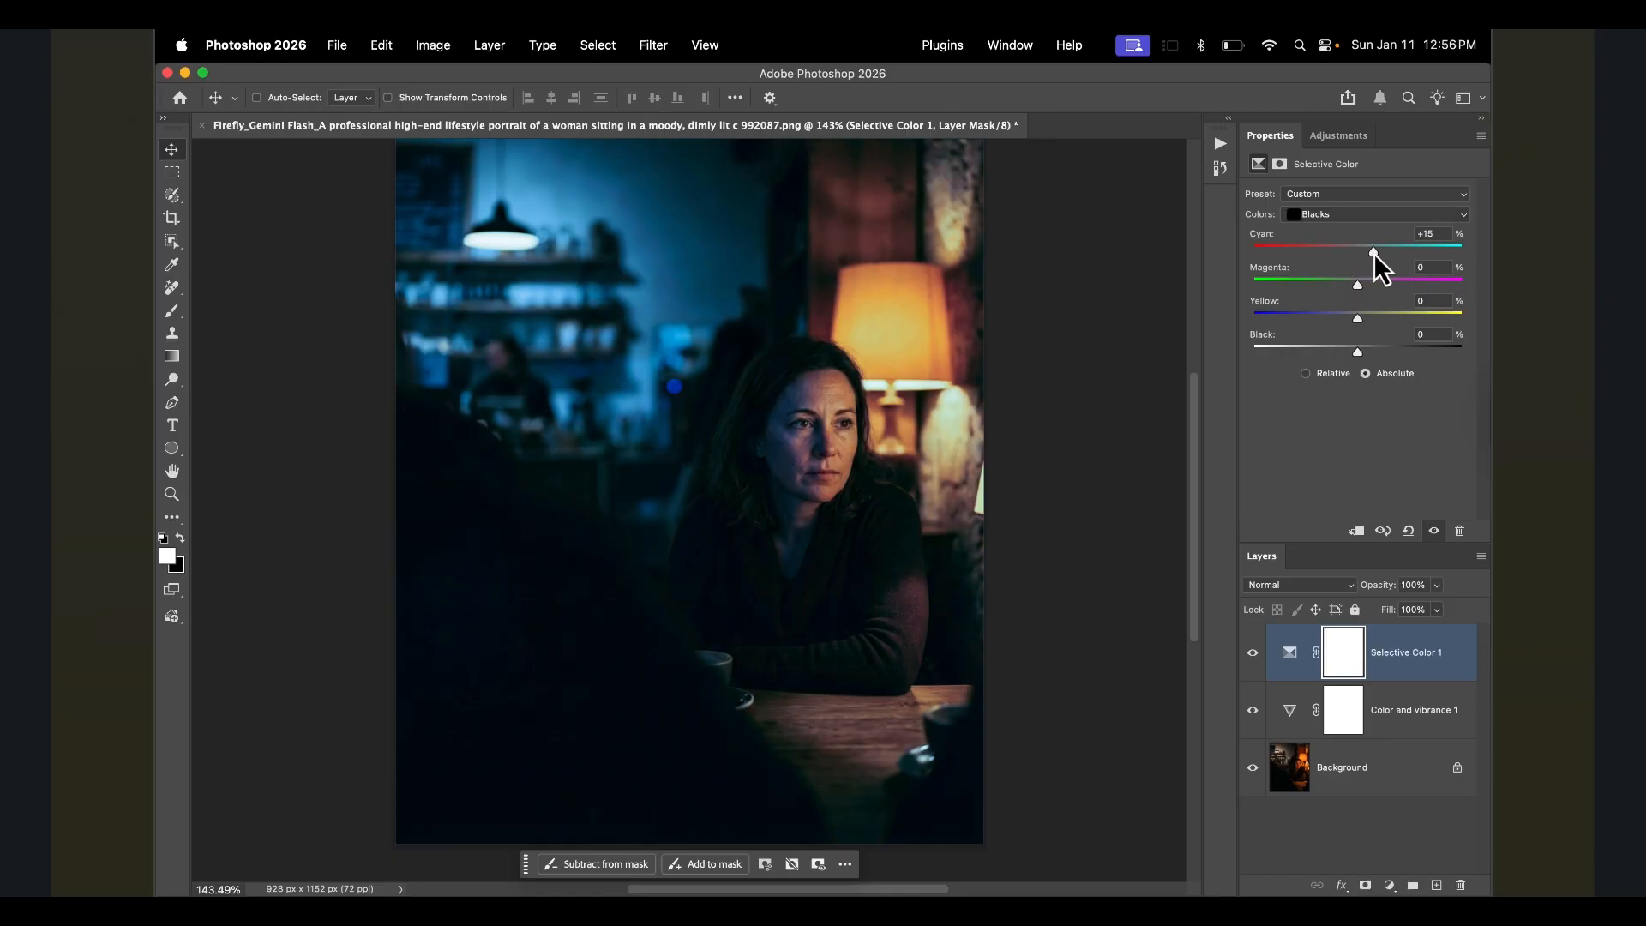
mouse_move(1361, 315)
left_mouse_down()
mouse_move(1341, 326)
mouse_move(1362, 325)
left_mouse_up()
- Add a Curves adjustment layer, undoing a first trial point on the curve
left_click(1340, 136)
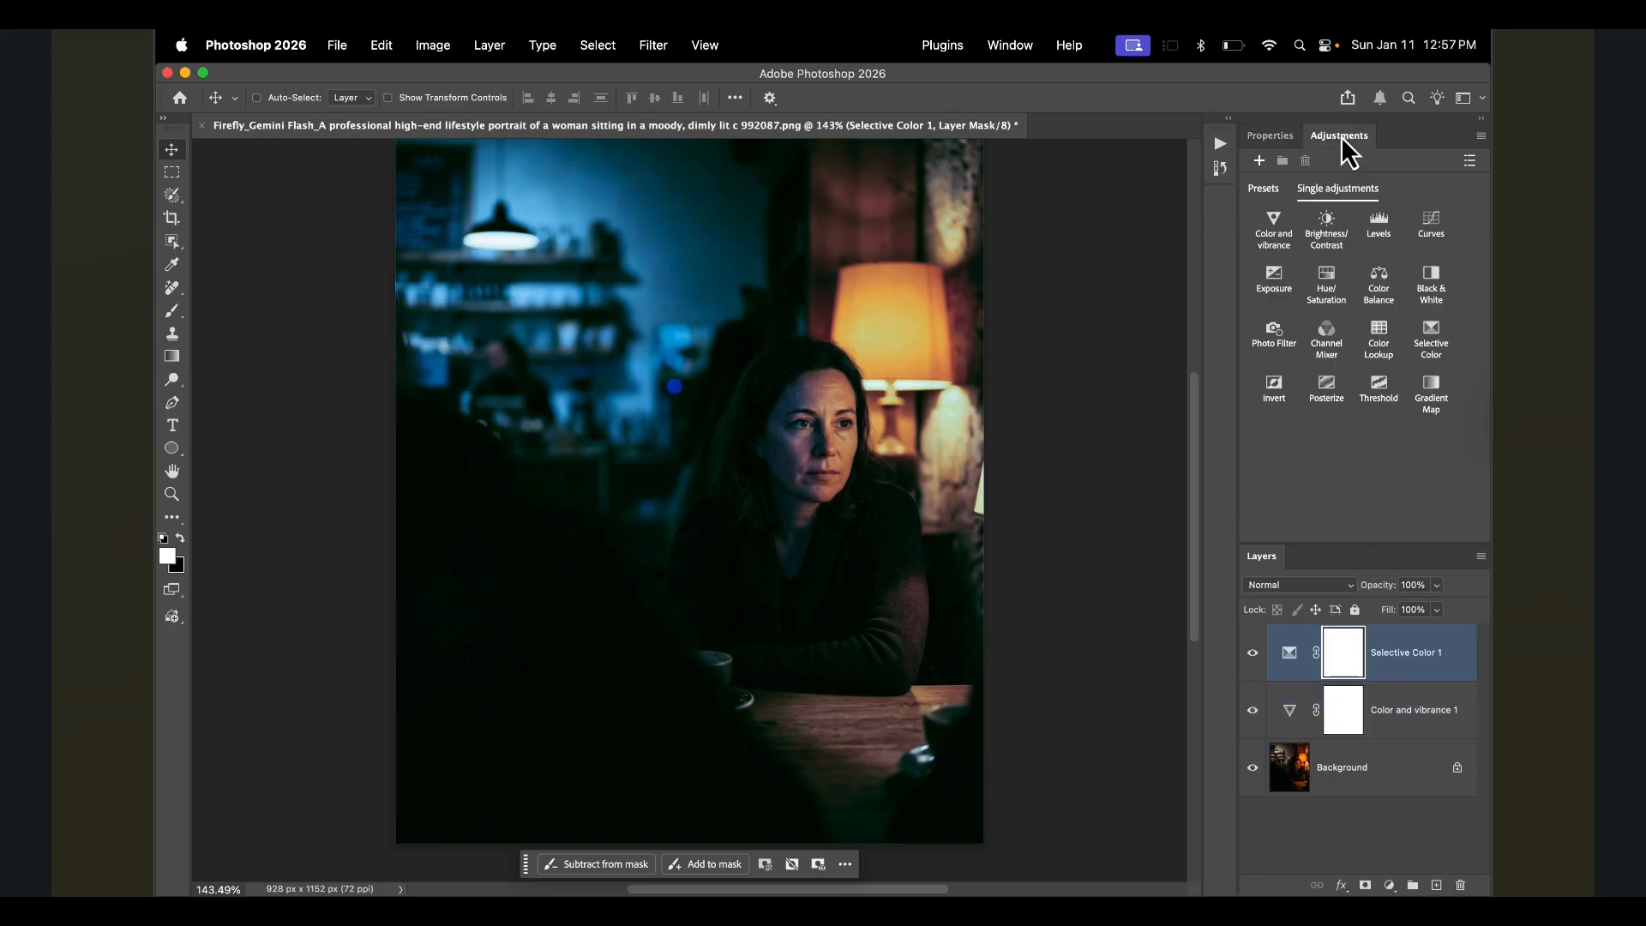
left_click(1434, 234)
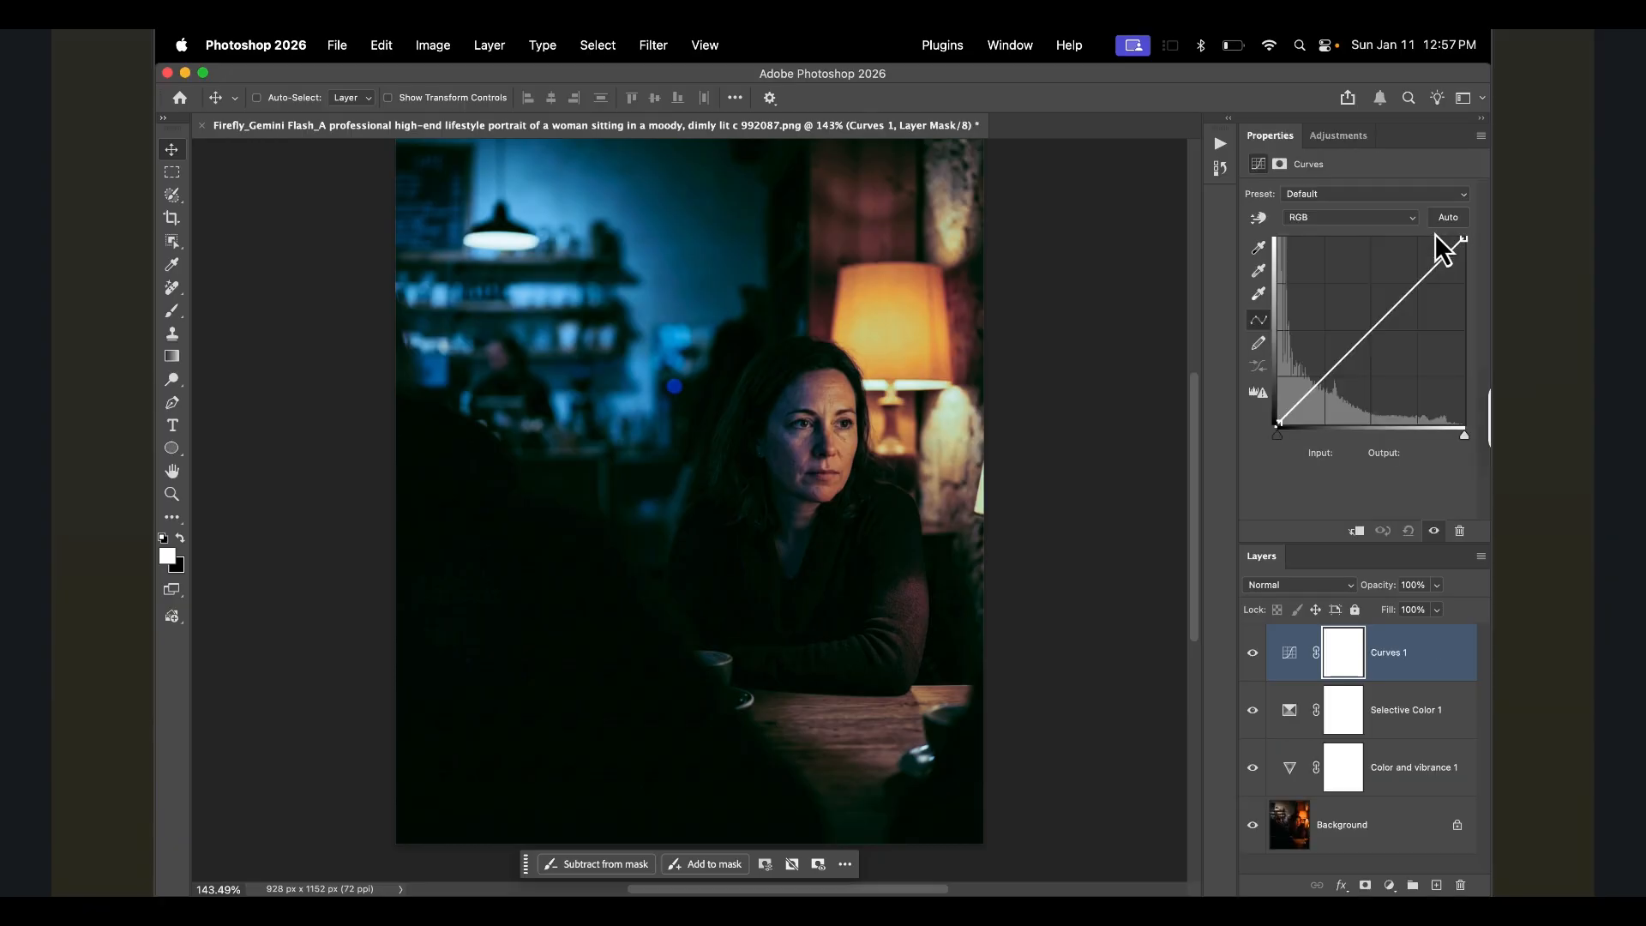
left_click(1422, 279)
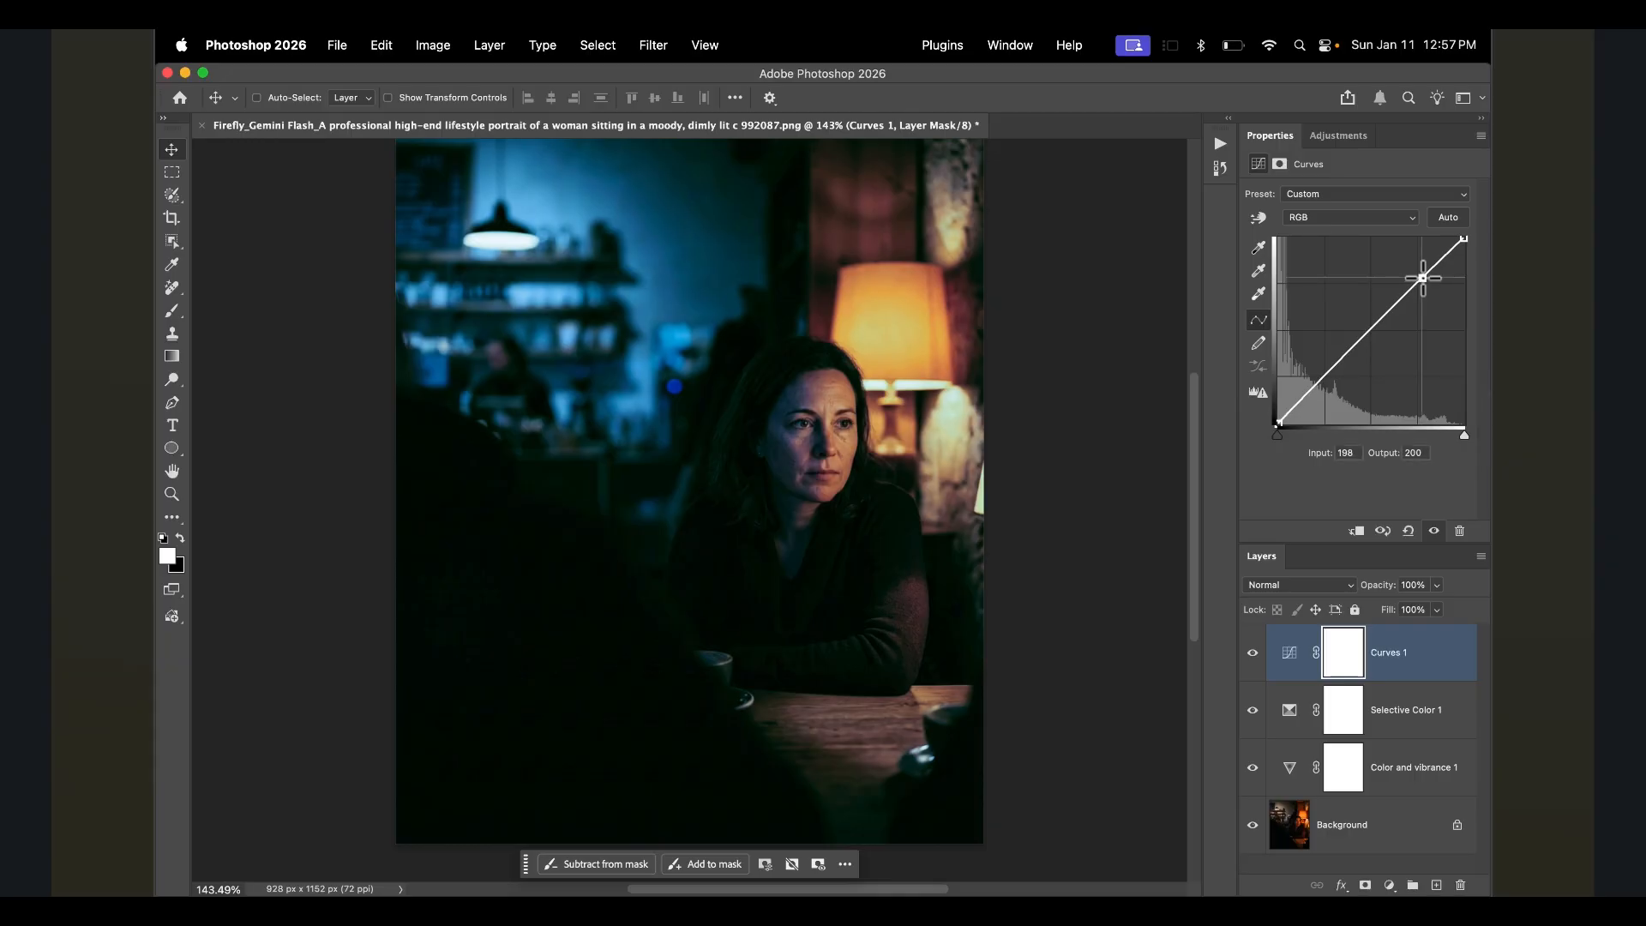
mouse_move(1422, 279)
left_mouse_down()
mouse_move(1422, 321)
mouse_move(1416, 246)
mouse_move(1417, 277)
left_mouse_up()
key("super+z")
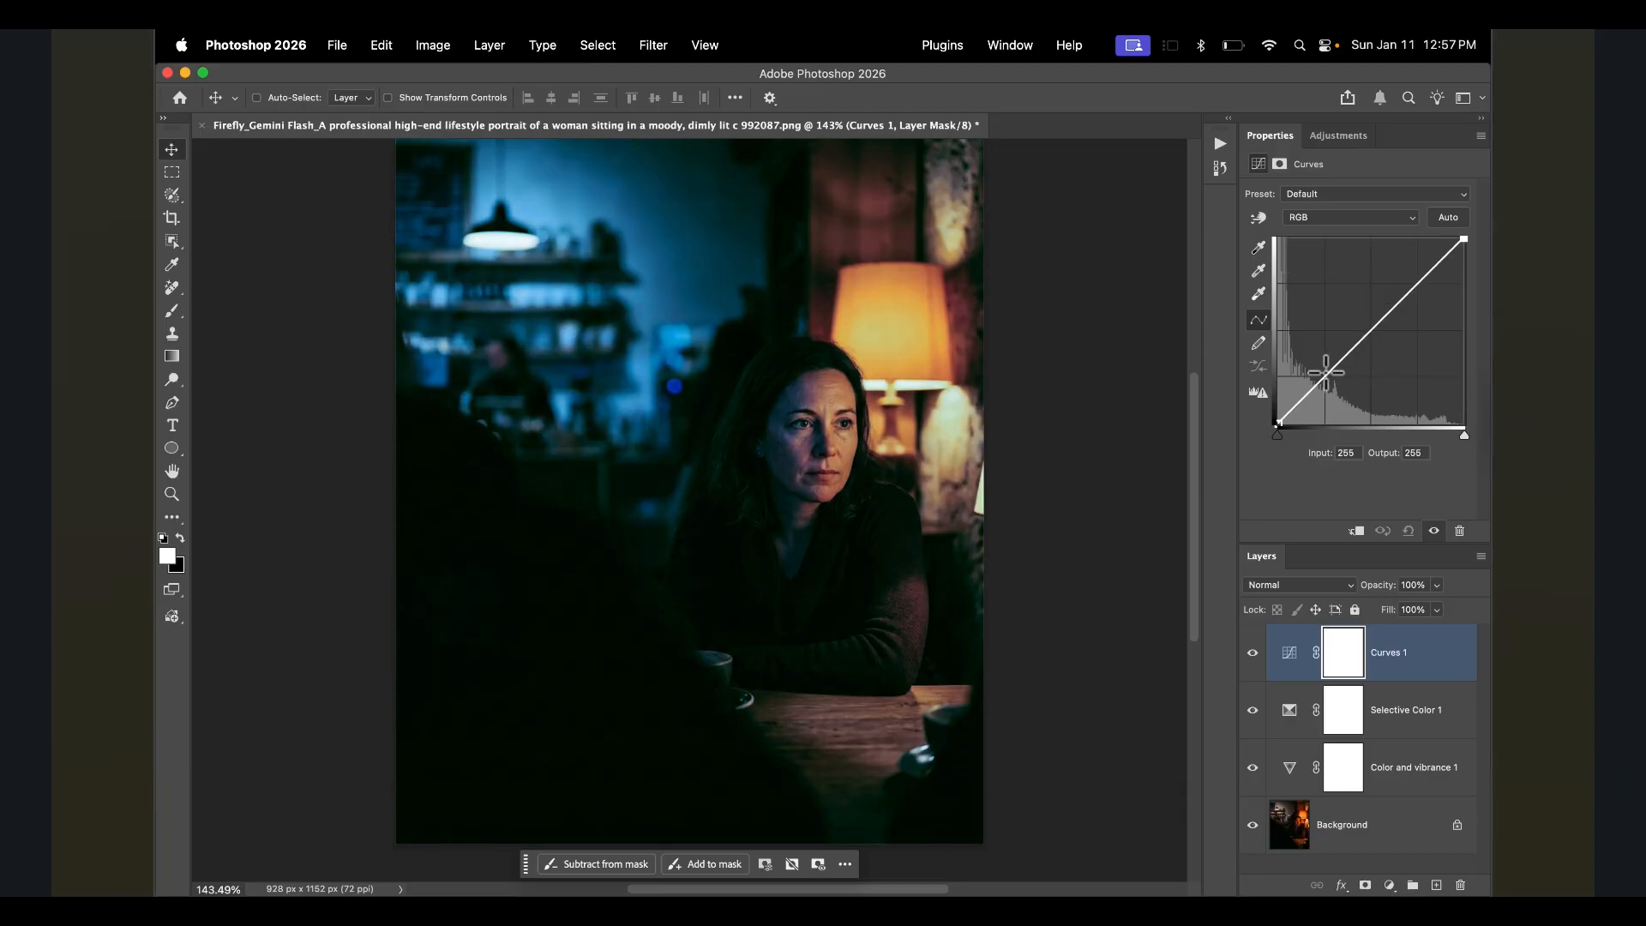
- Shape the RGB curve with a shadow point at input 33, output 37 and a highlight point at input 212, output 224
left_click(1309, 392)
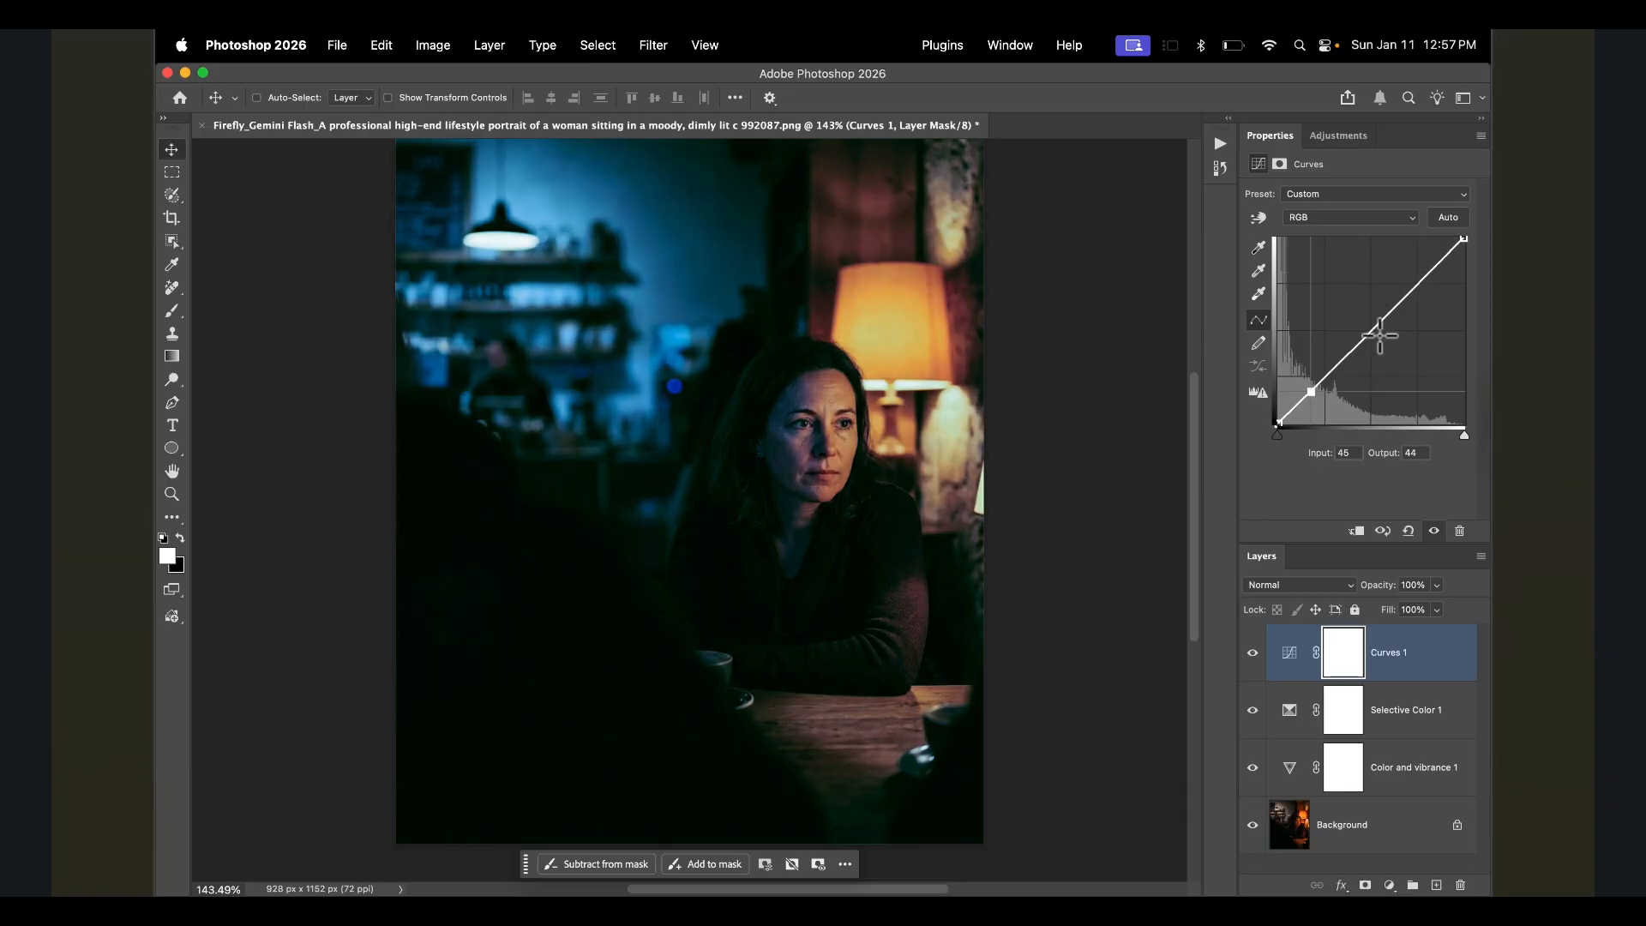
left_click(1426, 269)
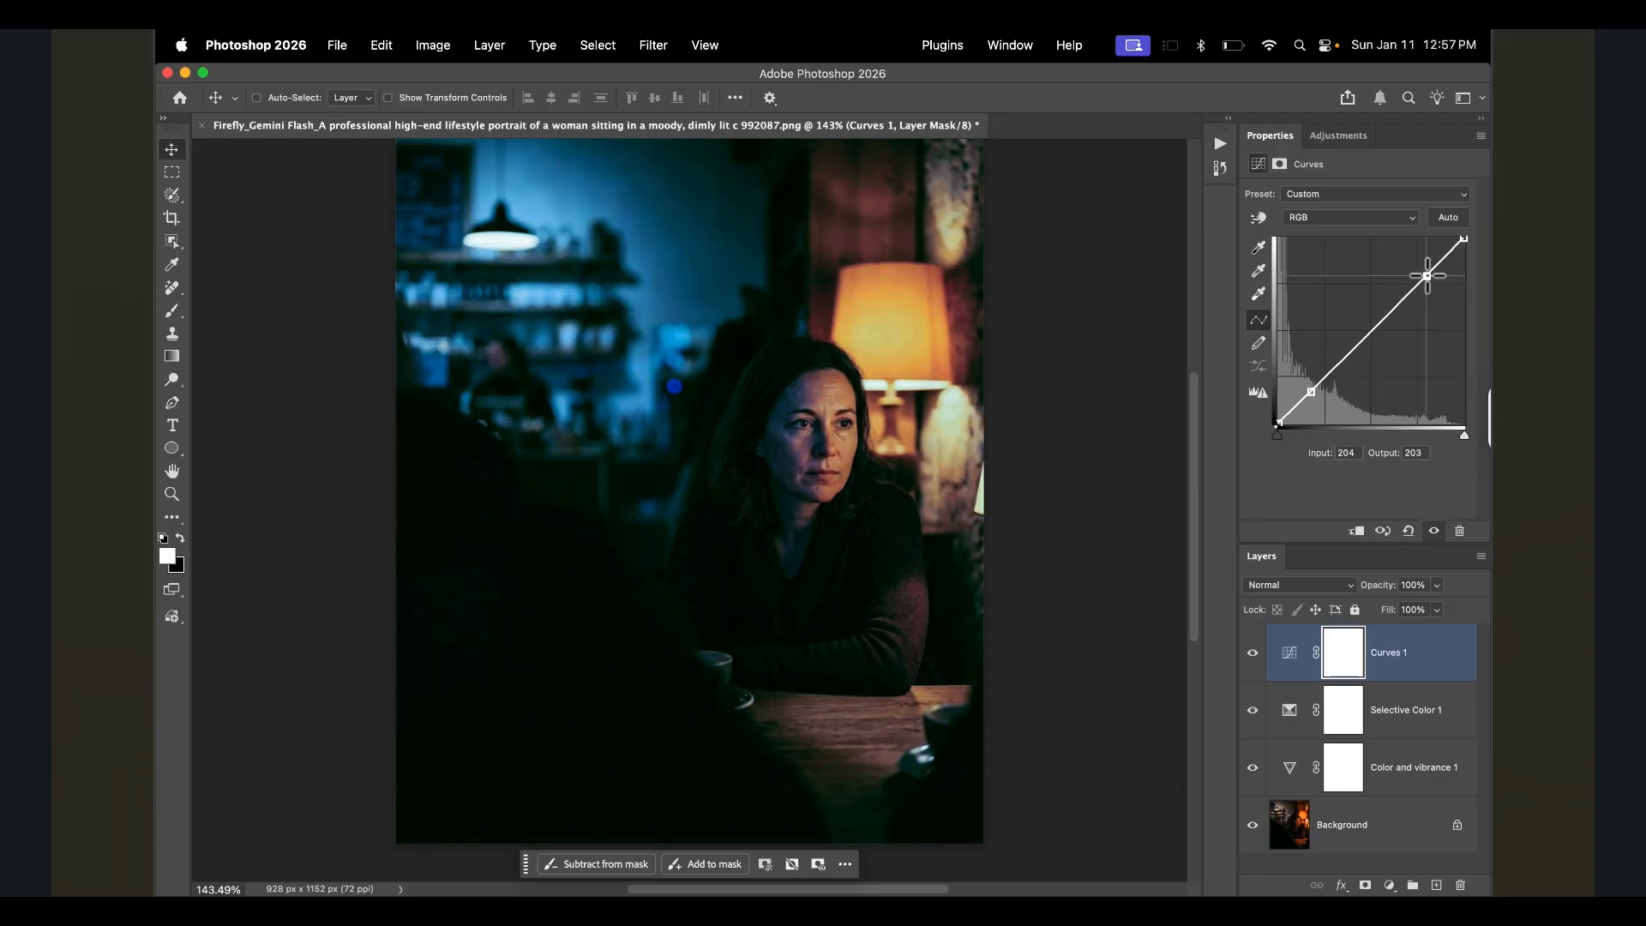
left_click_drag(1426, 268, 1425, 263)
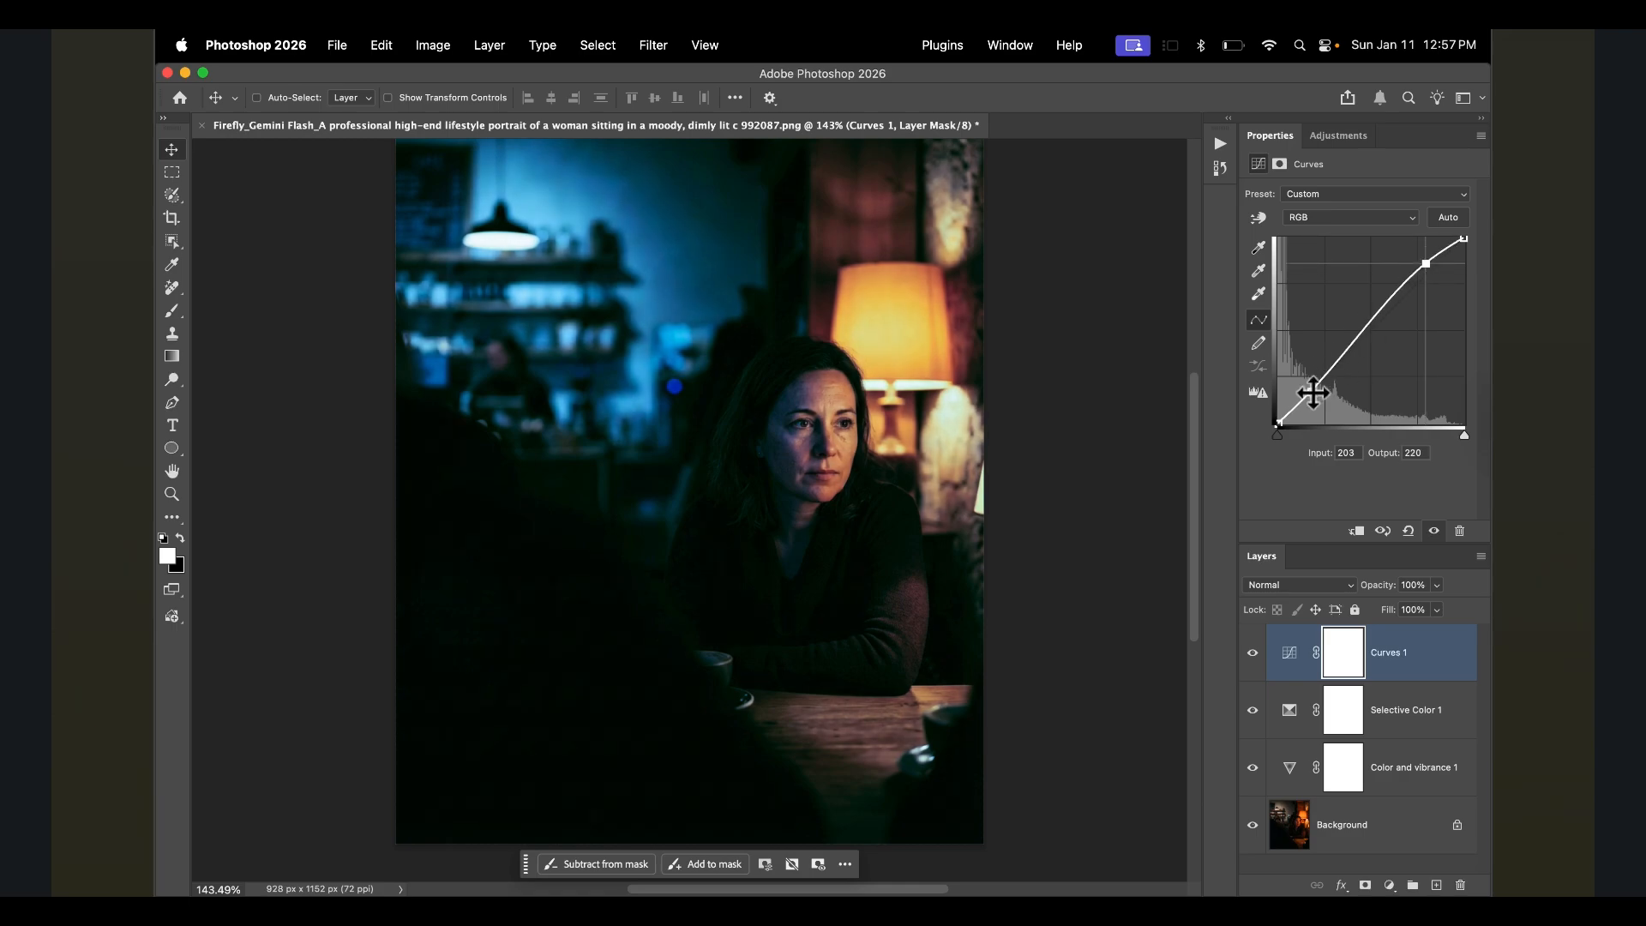
left_click_drag(1310, 391, 1311, 396)
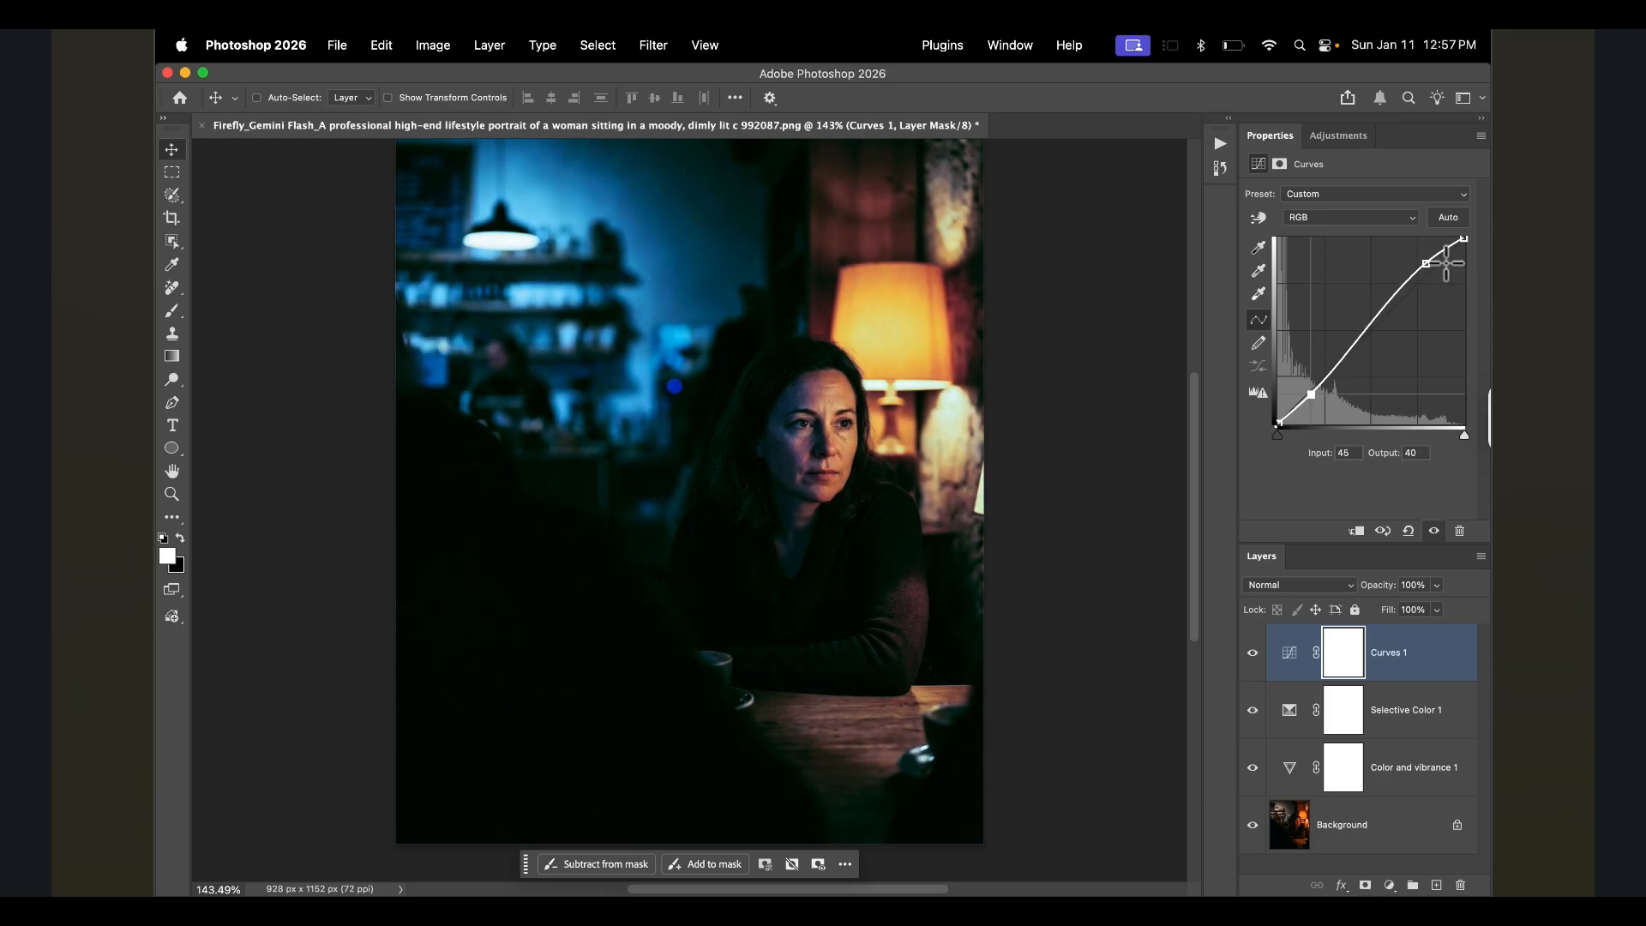
left_click_drag(1427, 270, 1434, 274)
left_click_drag(1311, 394, 1307, 399)
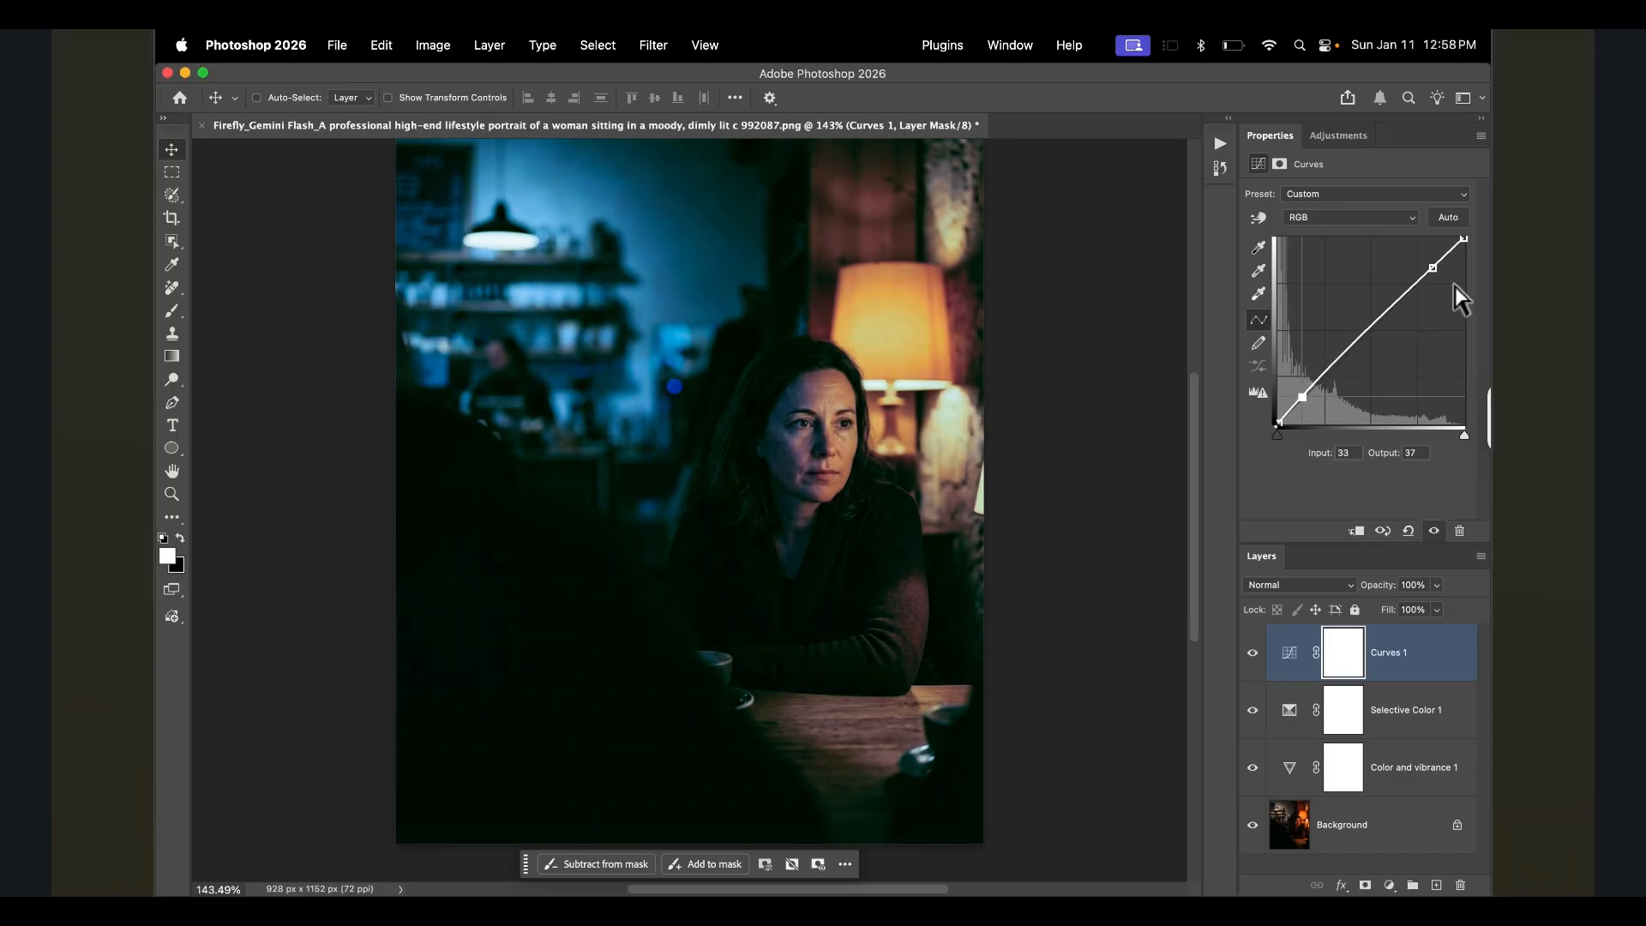
left_click_drag(1434, 268, 1432, 260)
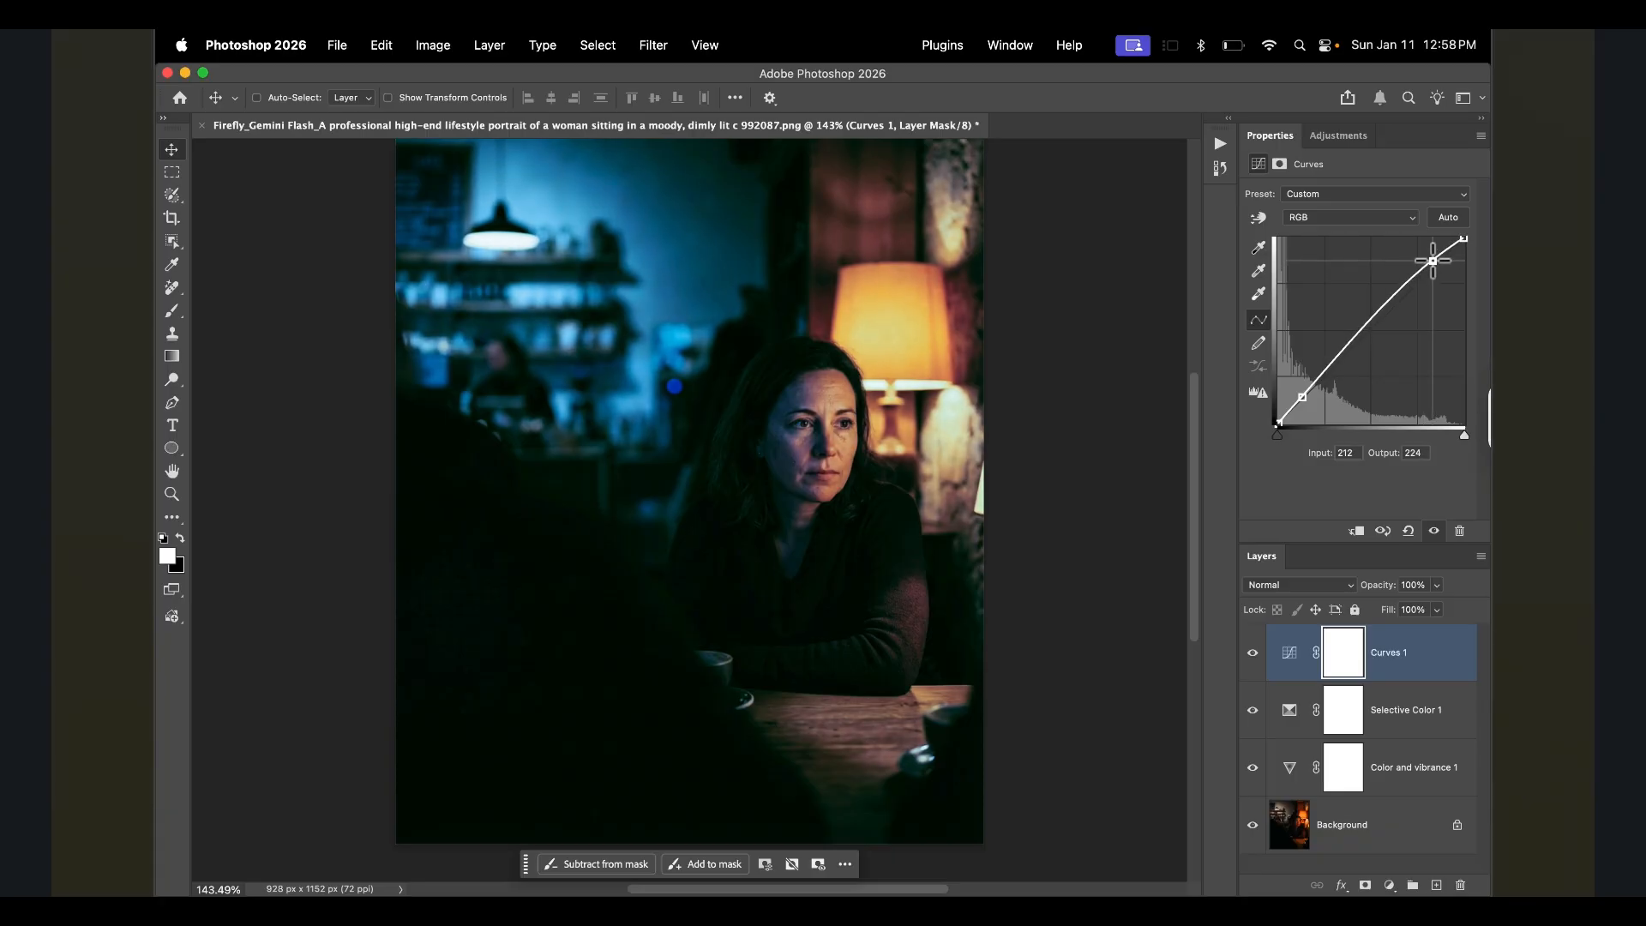
- Select the three adjustment layers and group them into one folder
left_click(1352, 719, "shift")
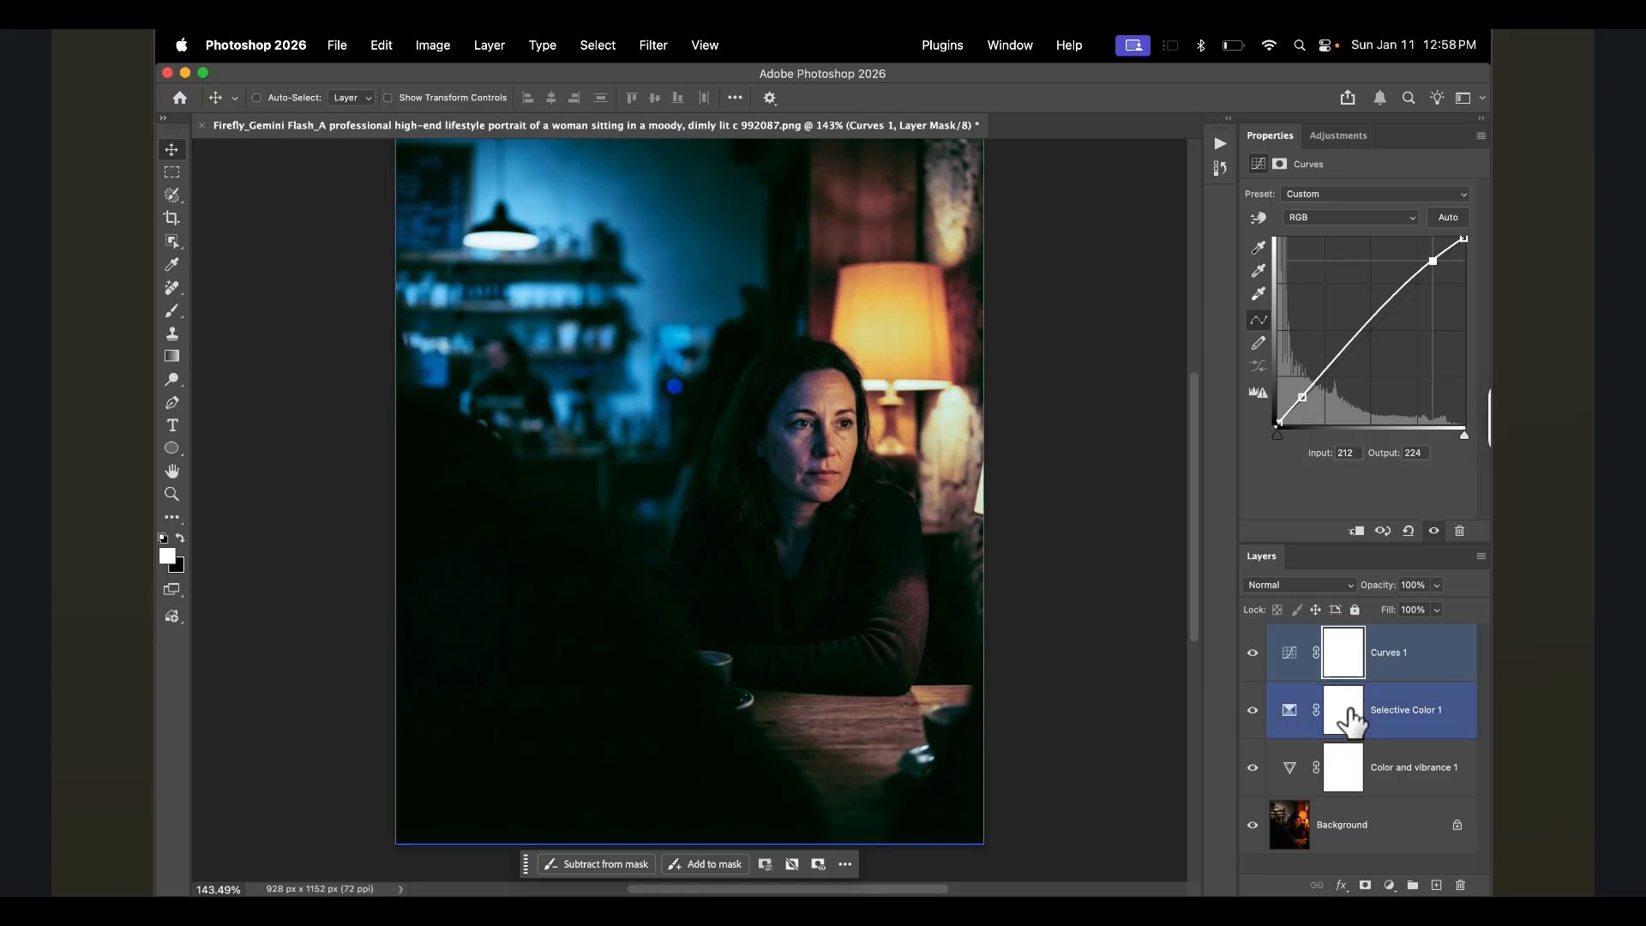
left_click(1360, 760, "shift")
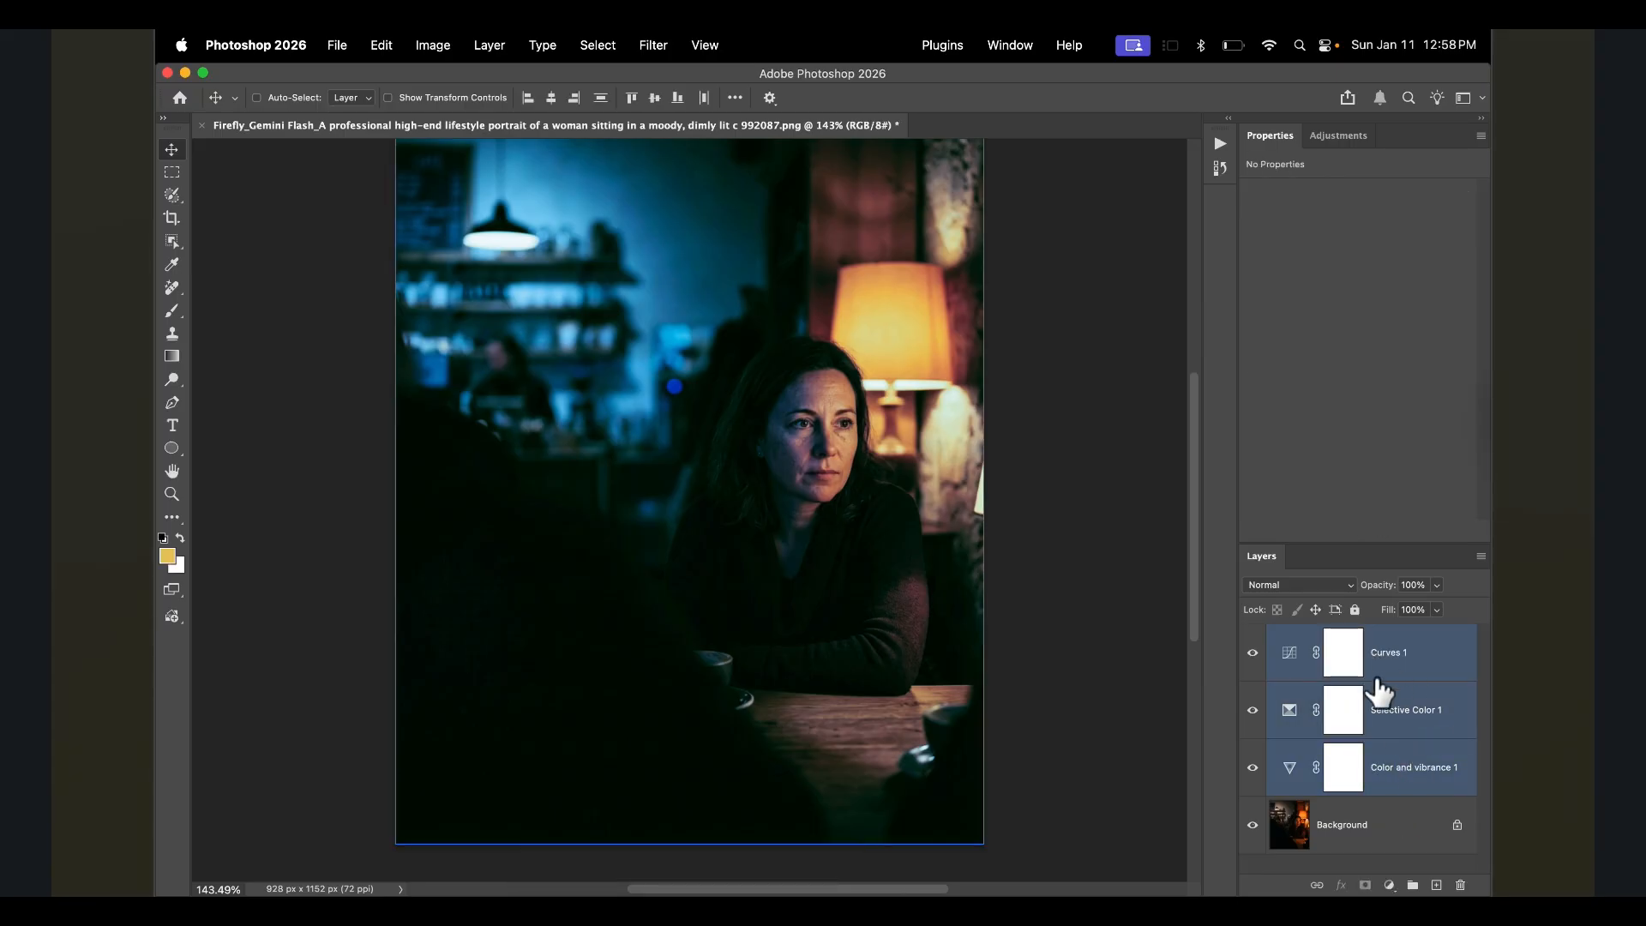
left_click_drag(1378, 690, 1411, 883)
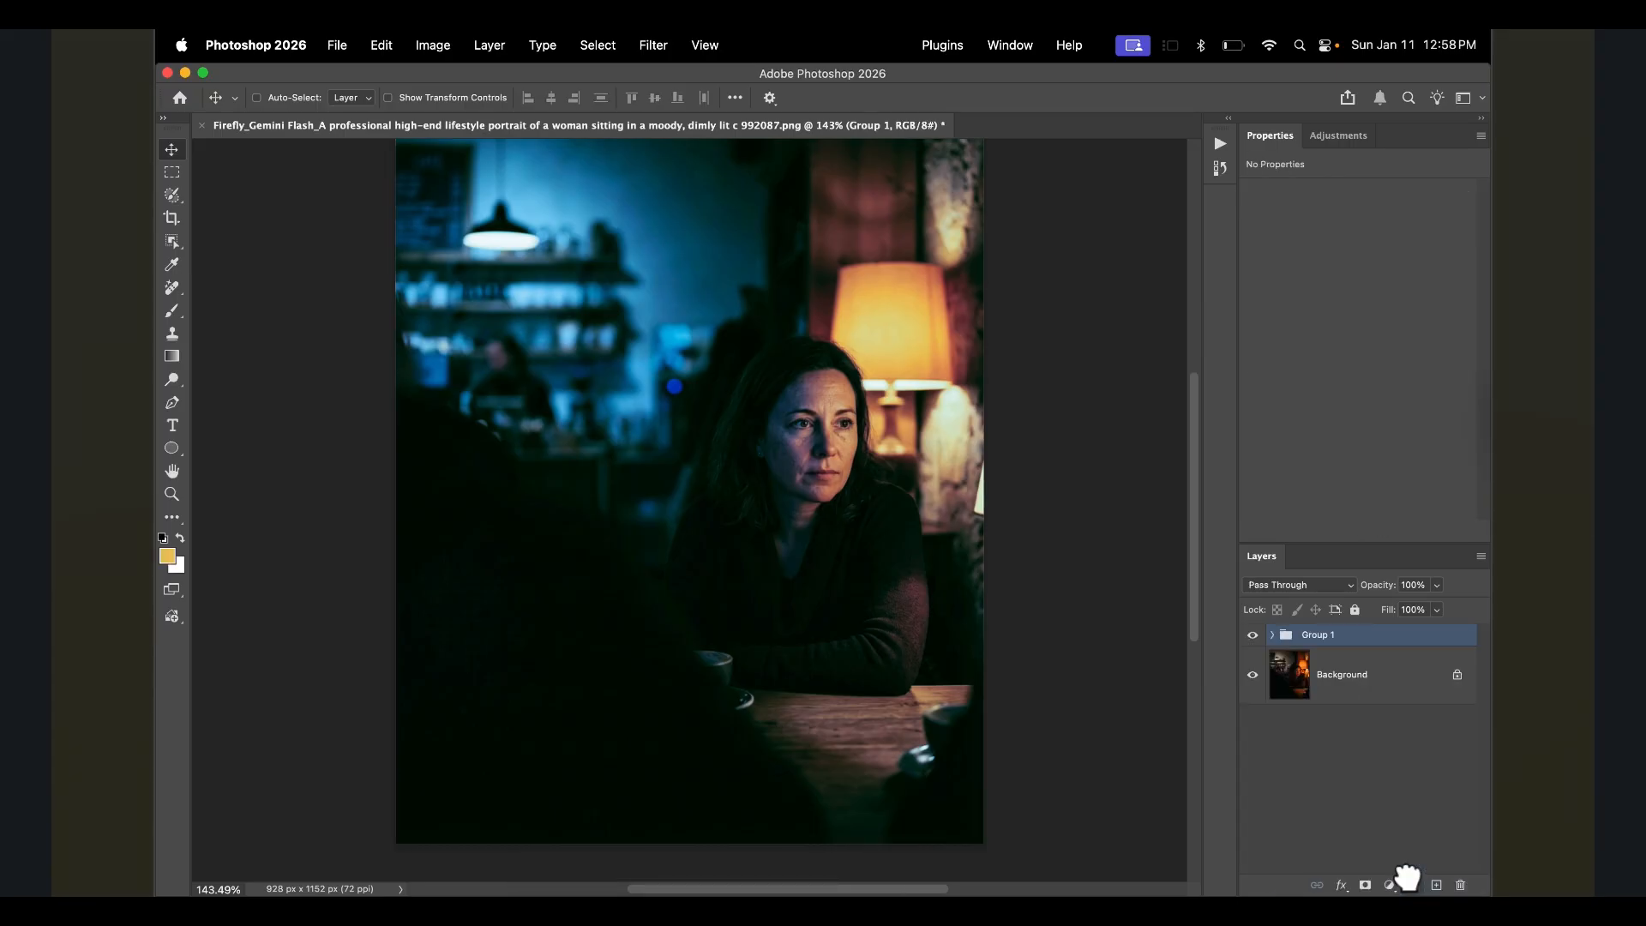
- Toggle the group's visibility to compare before and after, zoomed in on the woman's face
left_click(1252, 636)
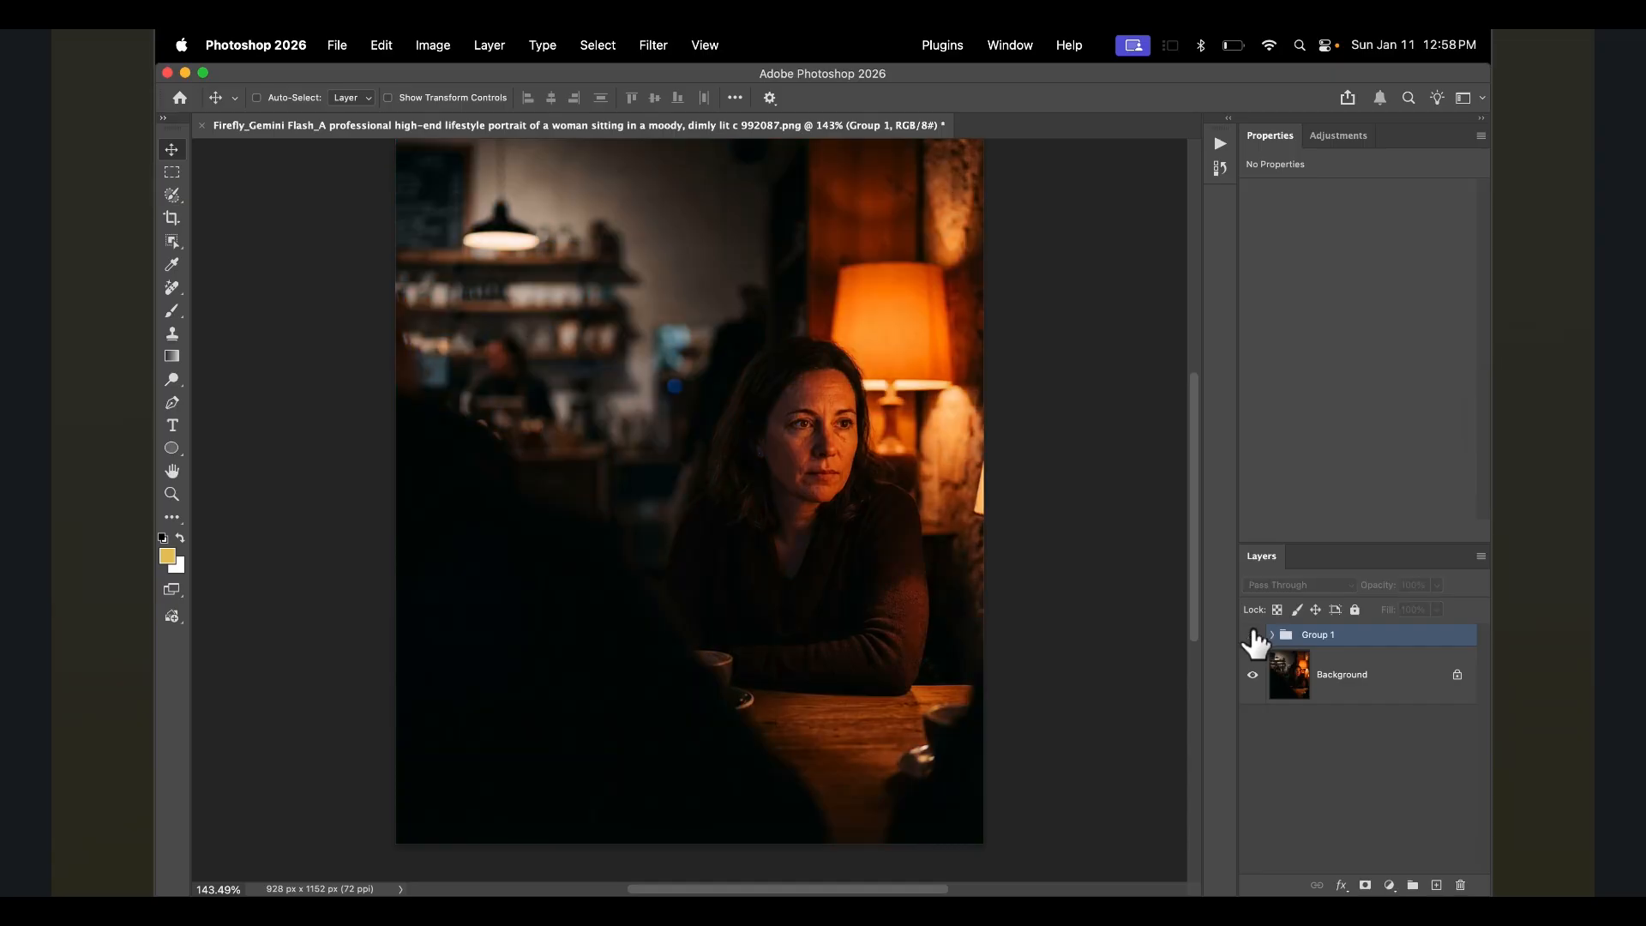
left_click(1252, 635)
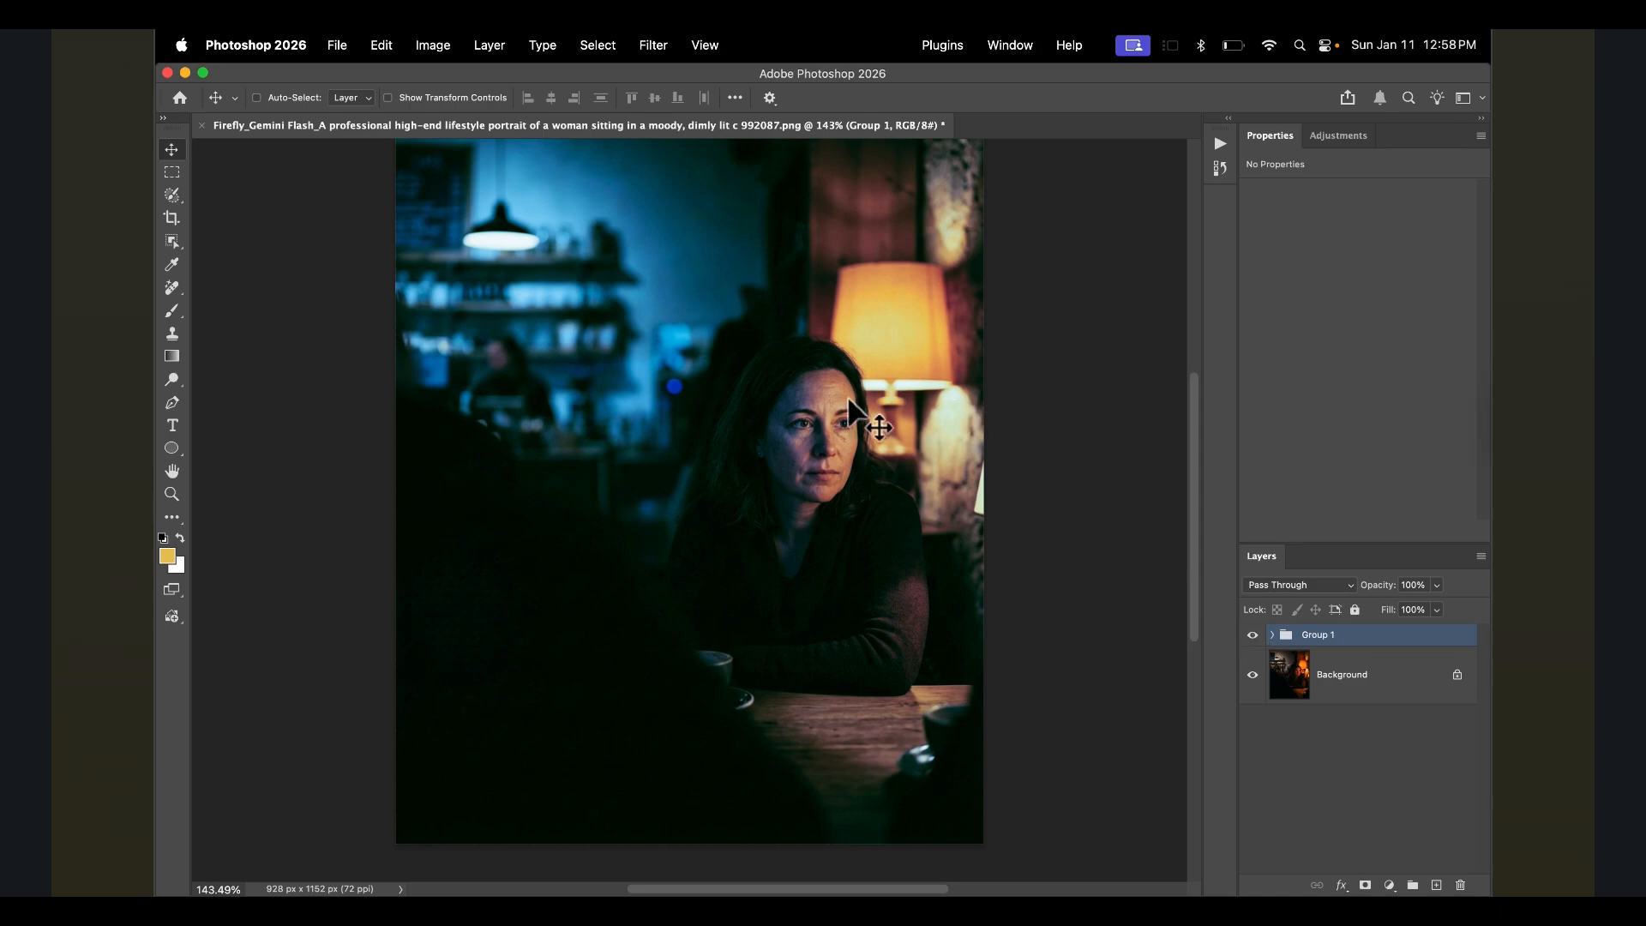
key("super+plus")
key("super+plus")
left_click(1252, 635)
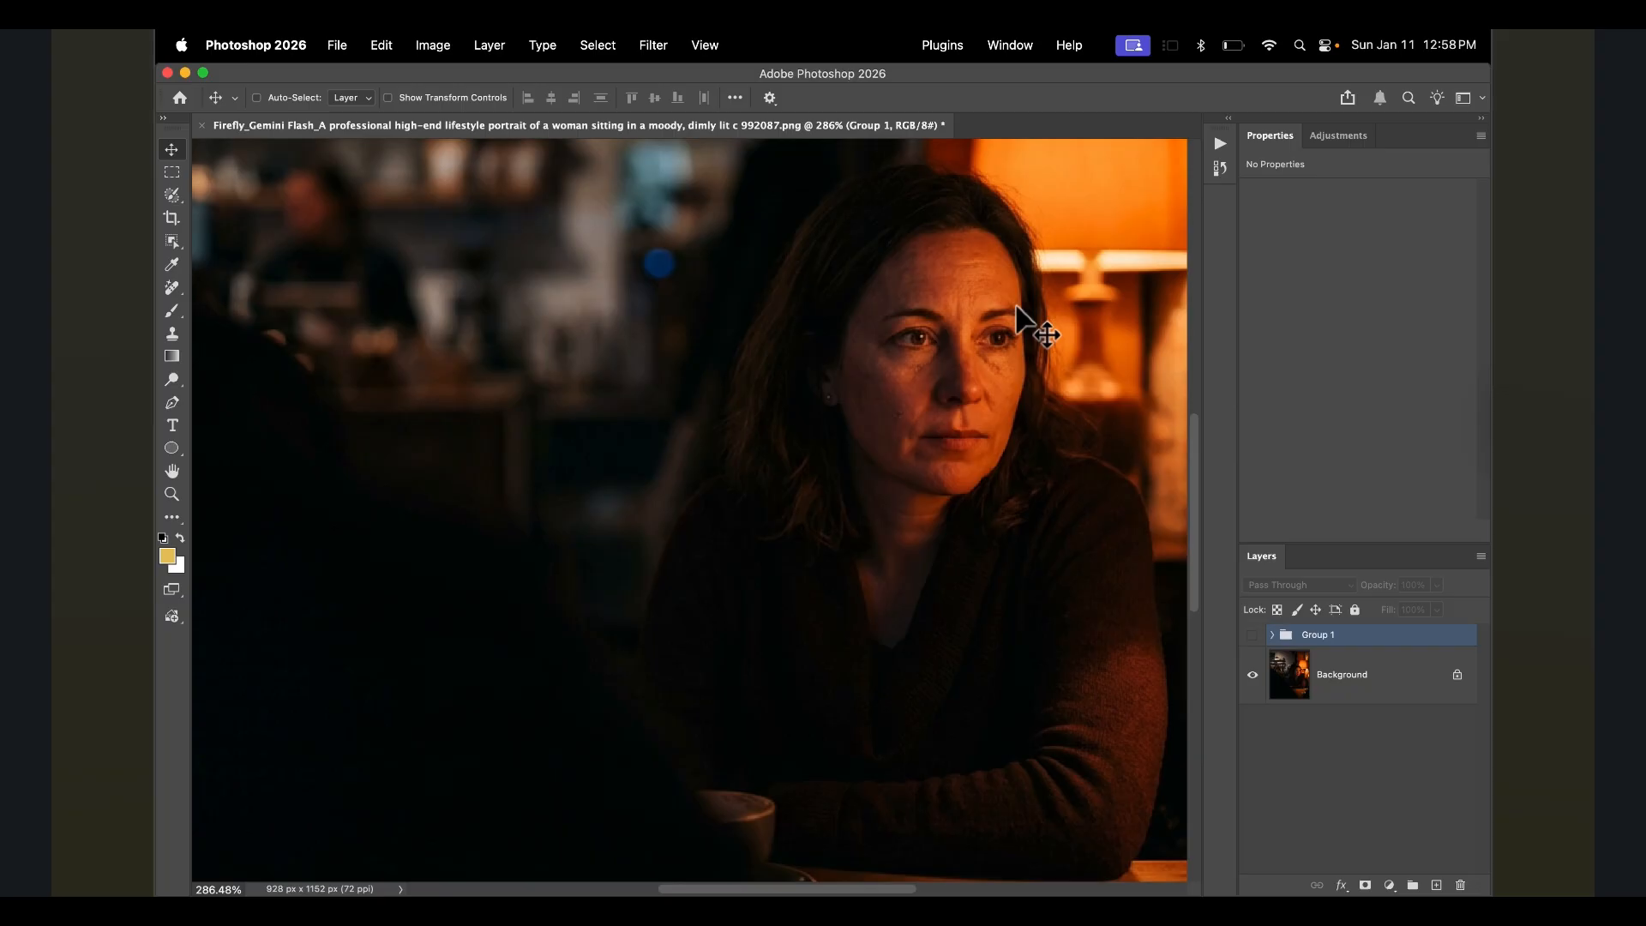
left_click(1252, 635)
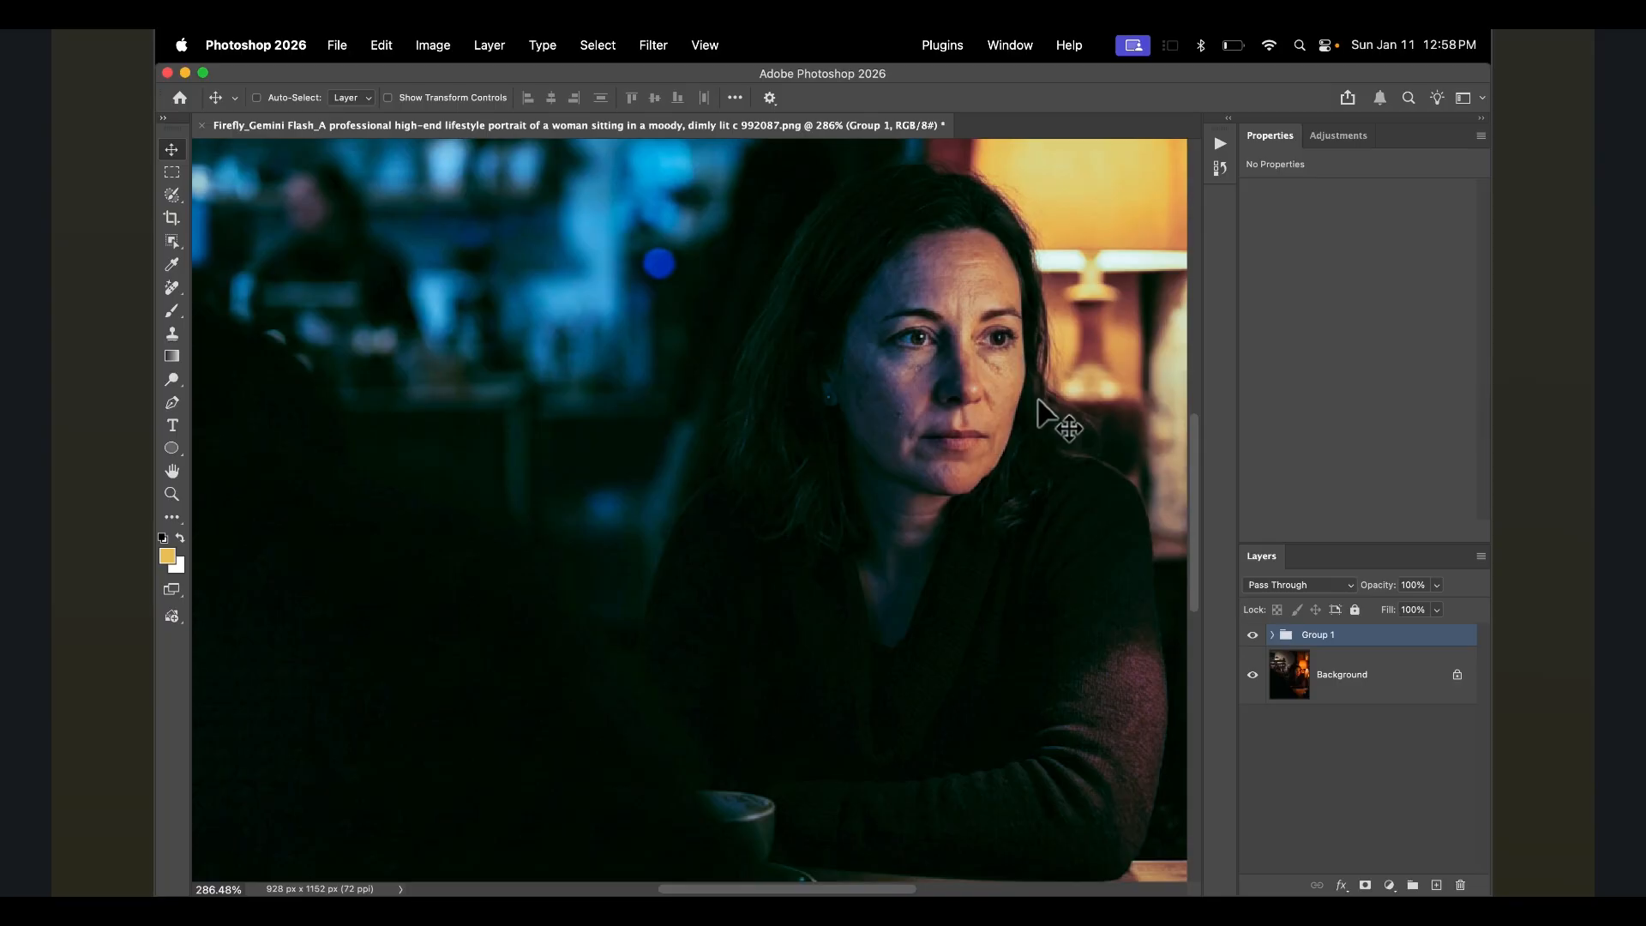
- Open the adjustment layer choices to add another adjustment
left_click(1335, 137)
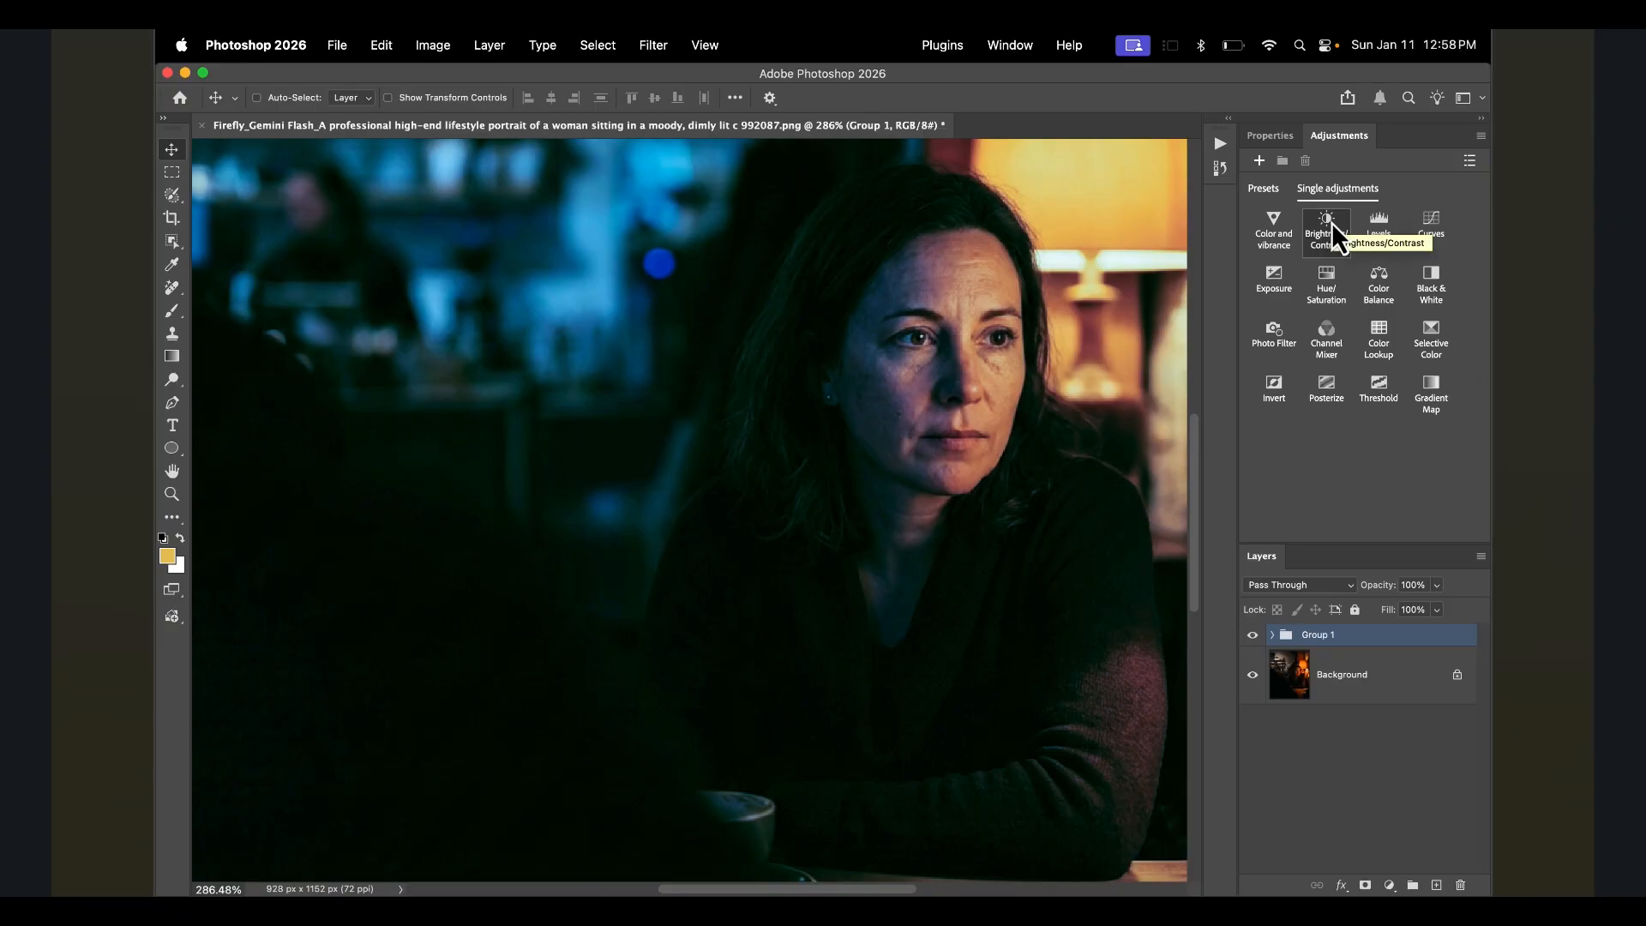
scroll(982, 283, "down", 3)
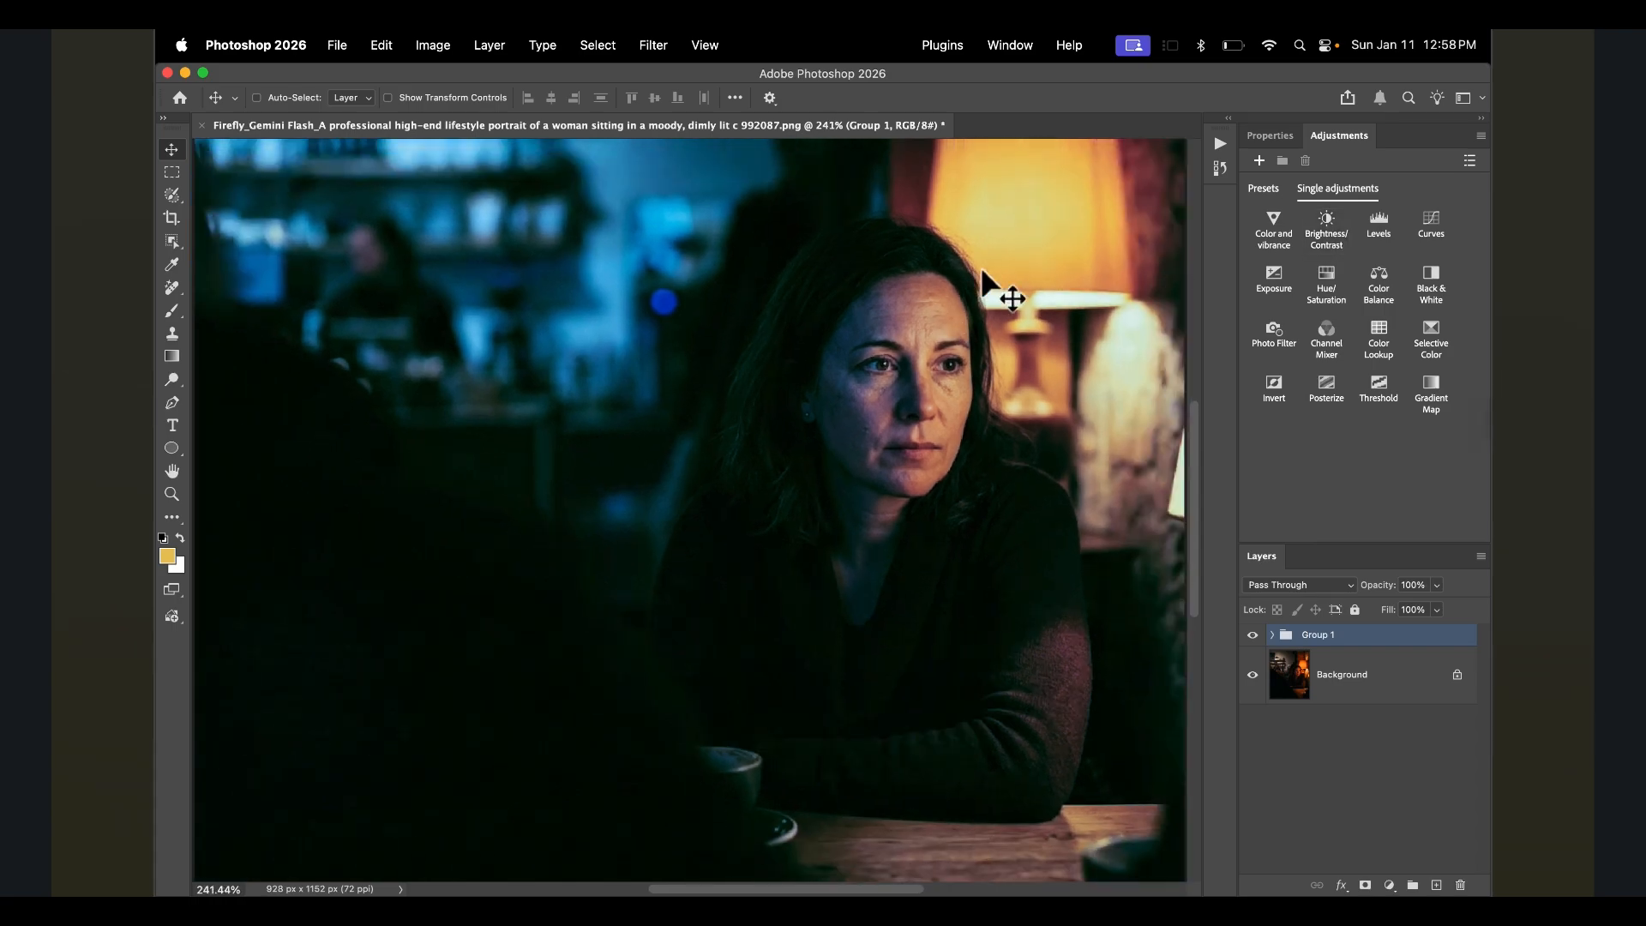